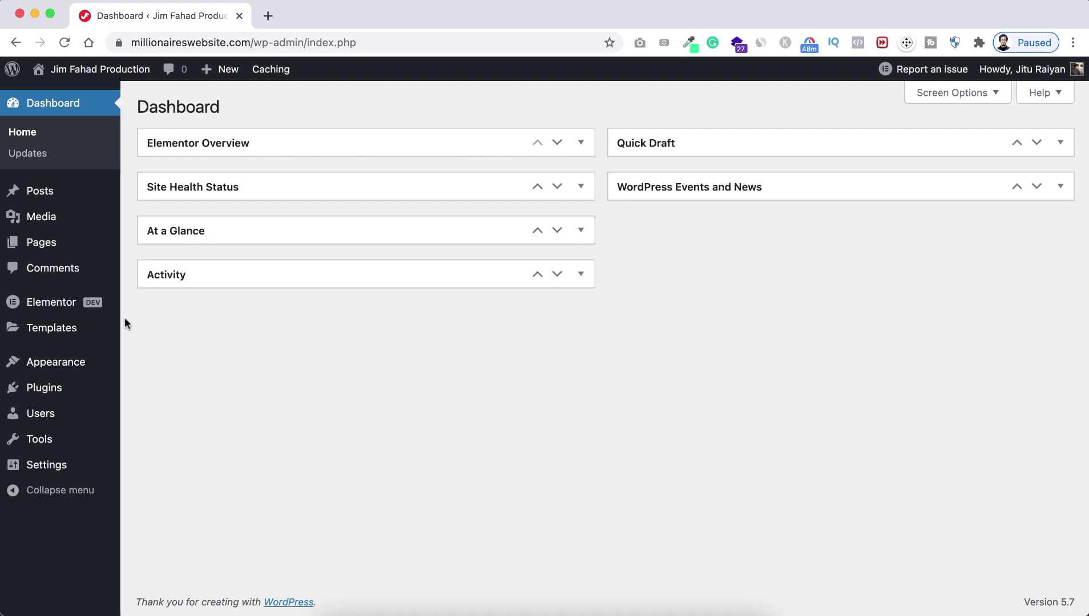
From All Pages, open the Landing Page's 'Edit with Elementor' link in a new tab.
{"action": "mouse_move", "coordinate": [57, 244]}
{"action": "left_click", "coordinate": [155, 250]}
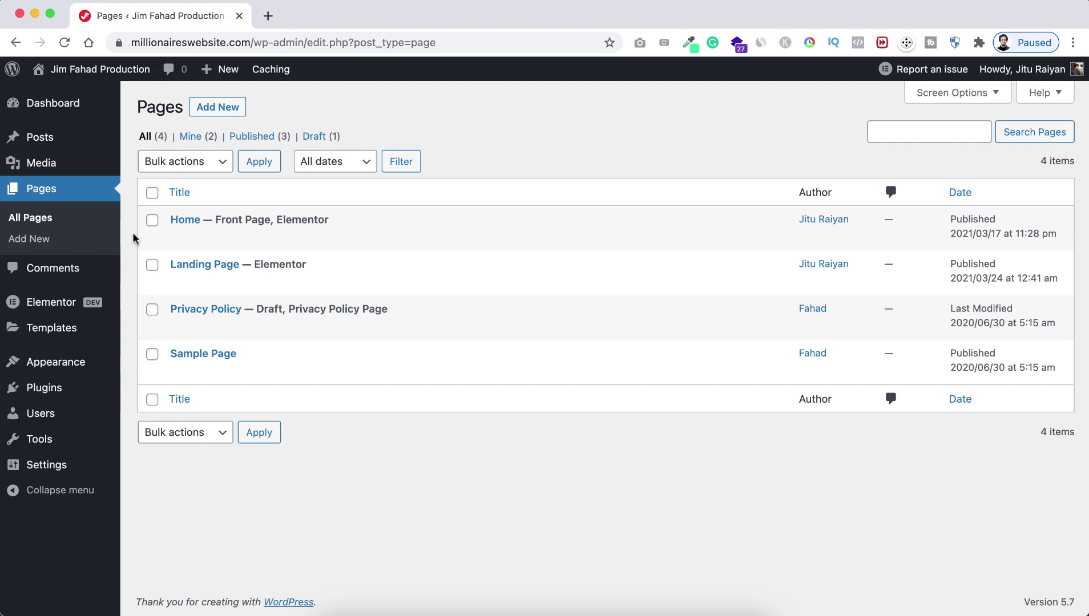
{"action": "mouse_move", "coordinate": [140, 237]}
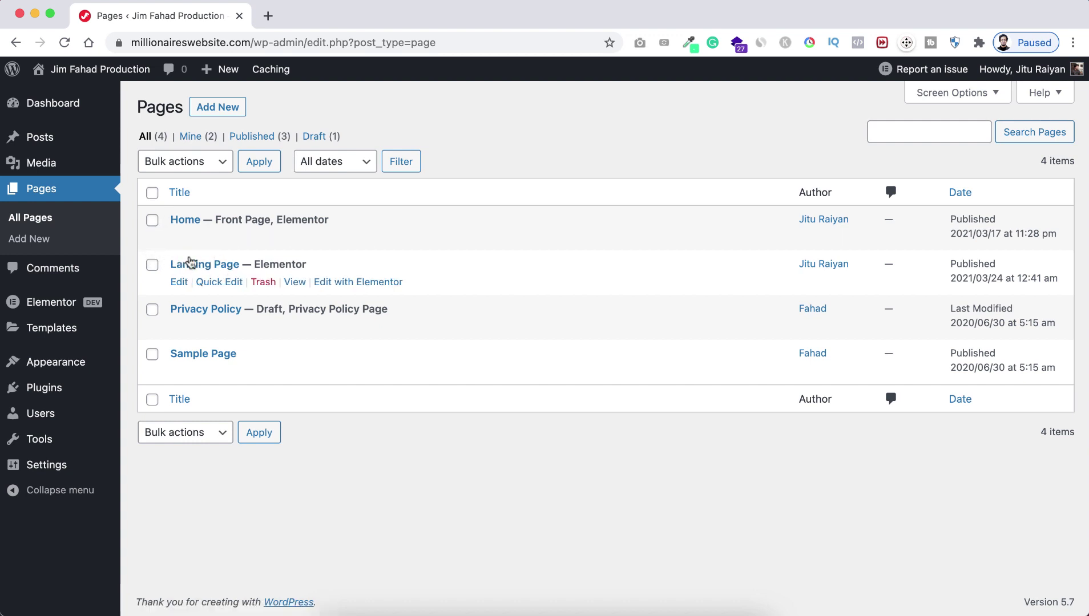
{"action": "right_click", "coordinate": [346, 286]}
{"action": "left_click", "coordinate": [377, 288]}
In the Landing Page editor, select the 'Save your creativity' icon boxes, ending on Platform integration.
{"action": "left_click", "coordinate": [357, 17]}
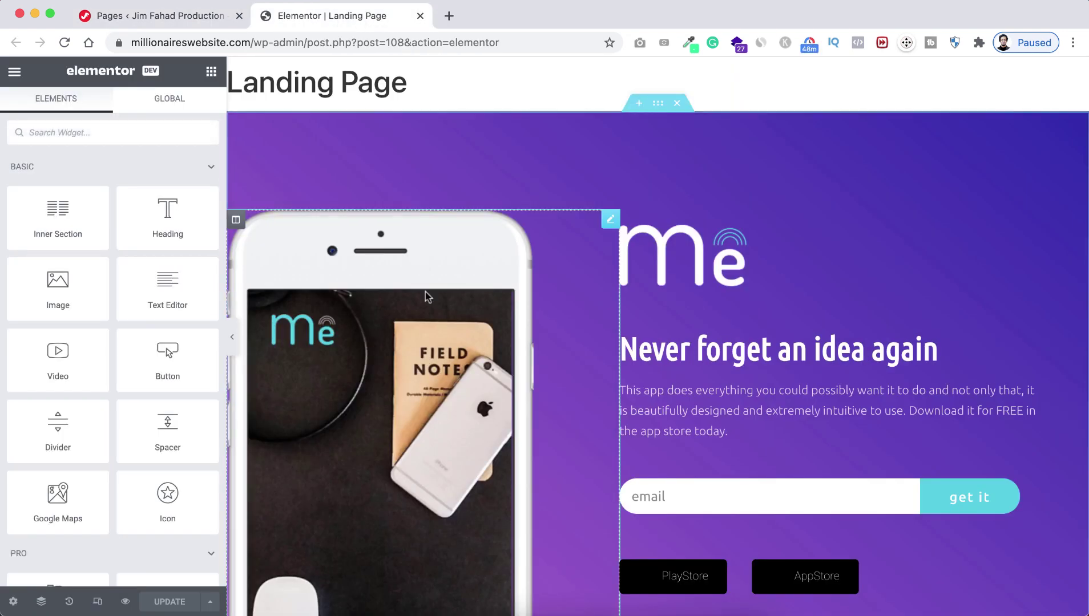
{"action": "scroll", "coordinate": [425, 291], "scroll_direction": "down", "scroll_amount": 8}
{"action": "scroll", "coordinate": [425, 292], "scroll_direction": "down", "scroll_amount": 9}
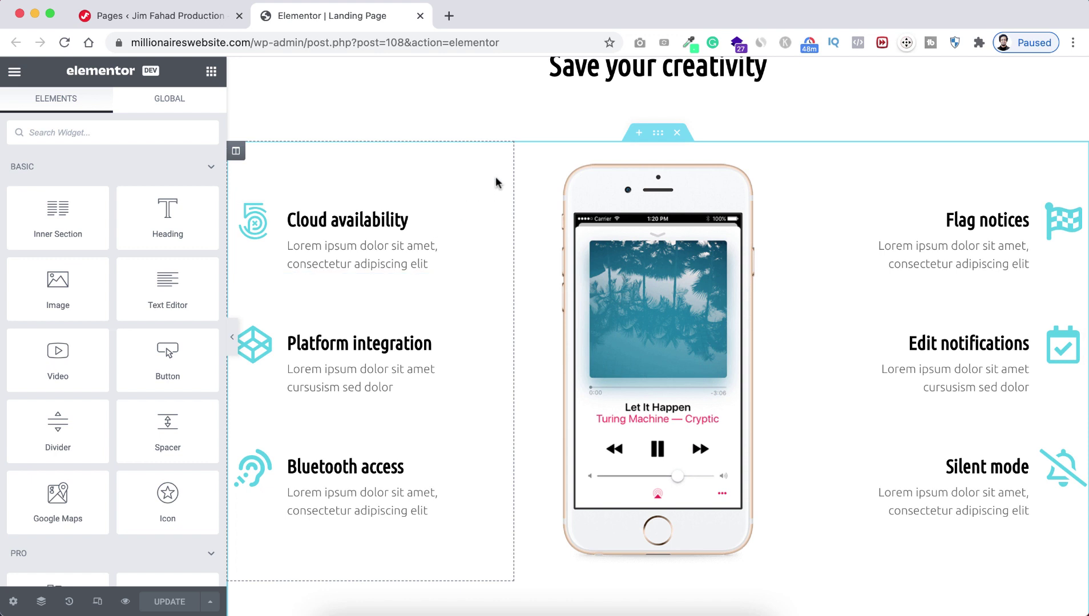
{"action": "scroll", "coordinate": [485, 149], "scroll_direction": "down", "scroll_amount": 1}
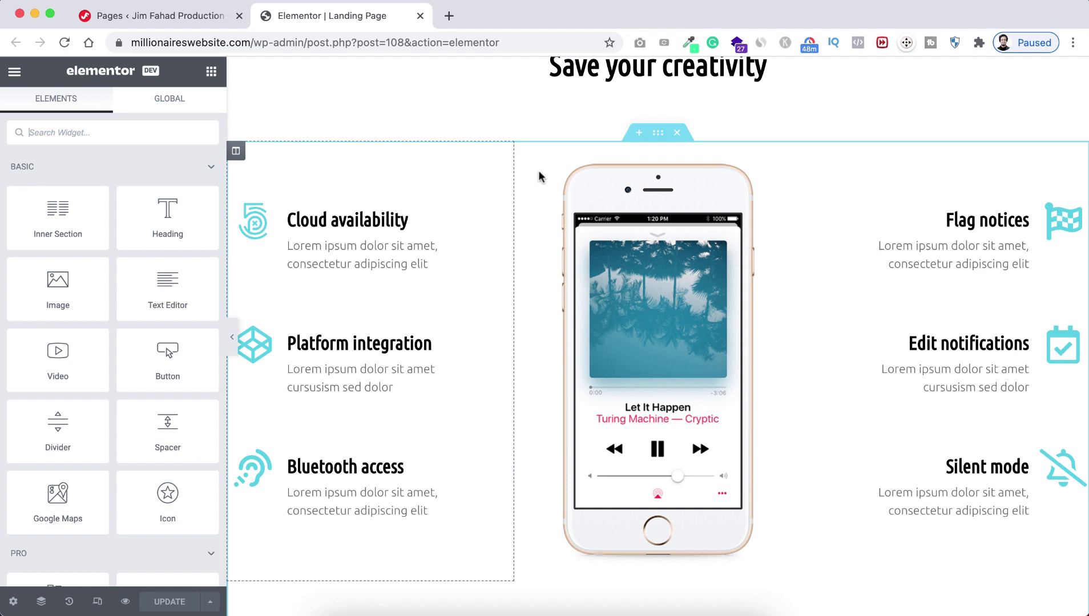
{"action": "left_click", "coordinate": [339, 217]}
{"action": "scroll", "coordinate": [104, 485], "scroll_direction": "down", "scroll_amount": 2}
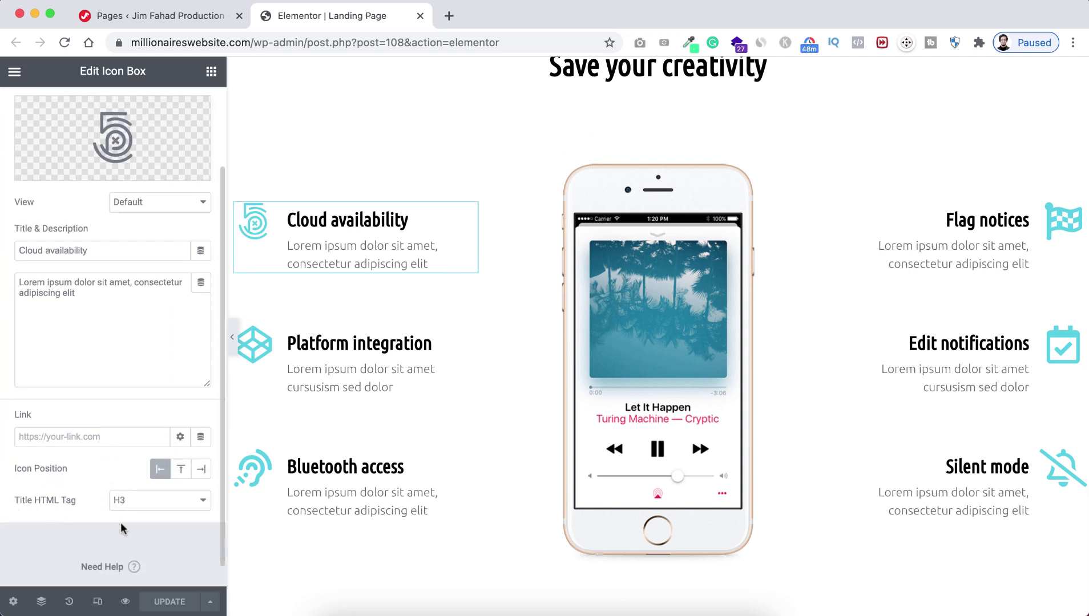
{"action": "left_click", "coordinate": [319, 365]}
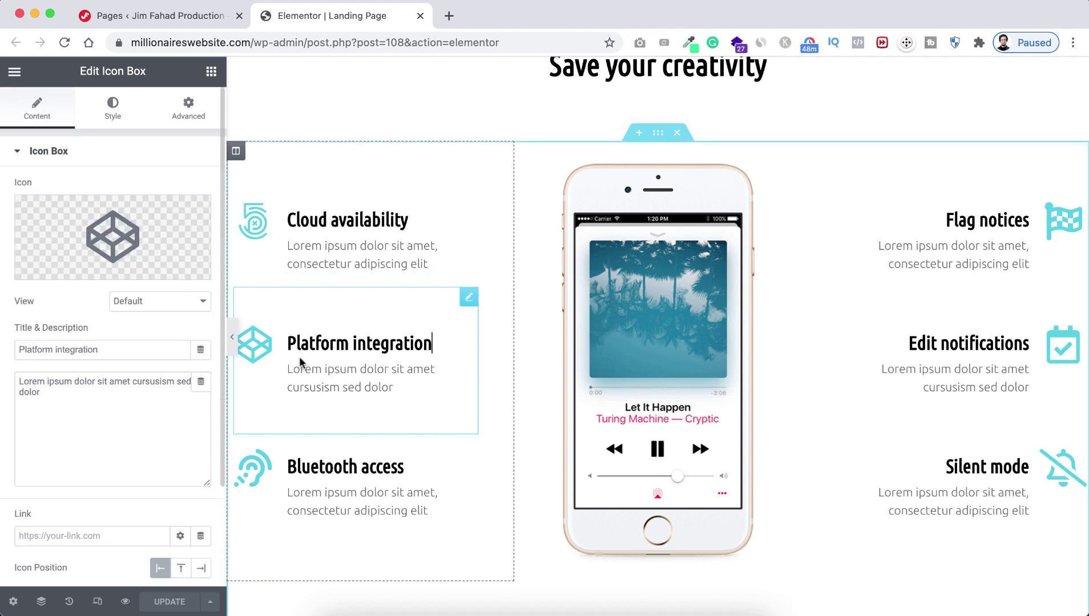
{"action": "scroll", "coordinate": [209, 447], "scroll_direction": "down", "scroll_amount": 3}
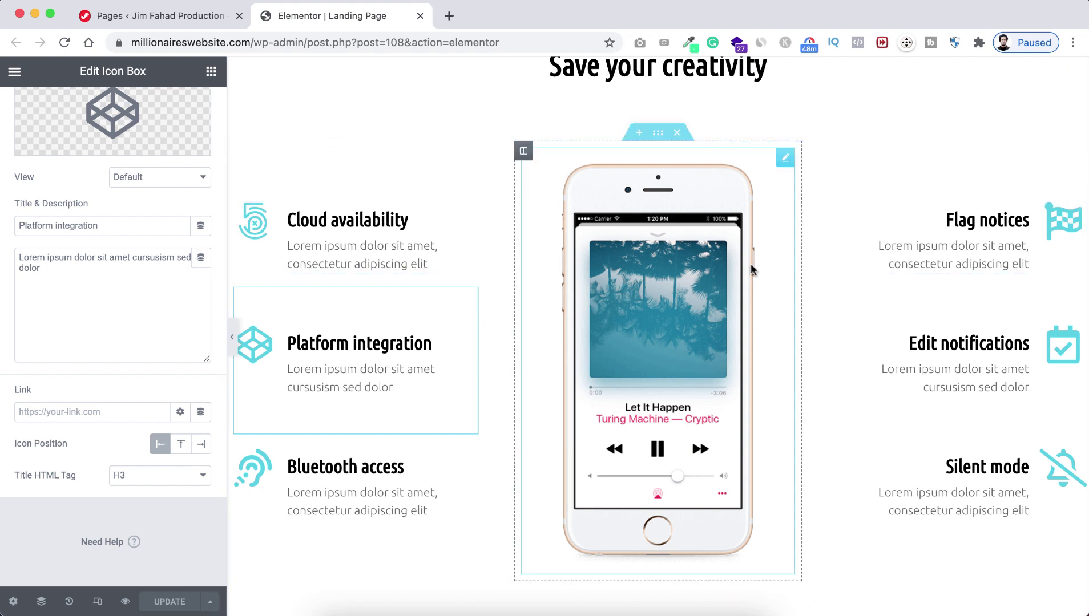
Duplicate the 'Save your creativity' feature section and bring back the Elements widget panel.
{"action": "right_click", "coordinate": [658, 135]}
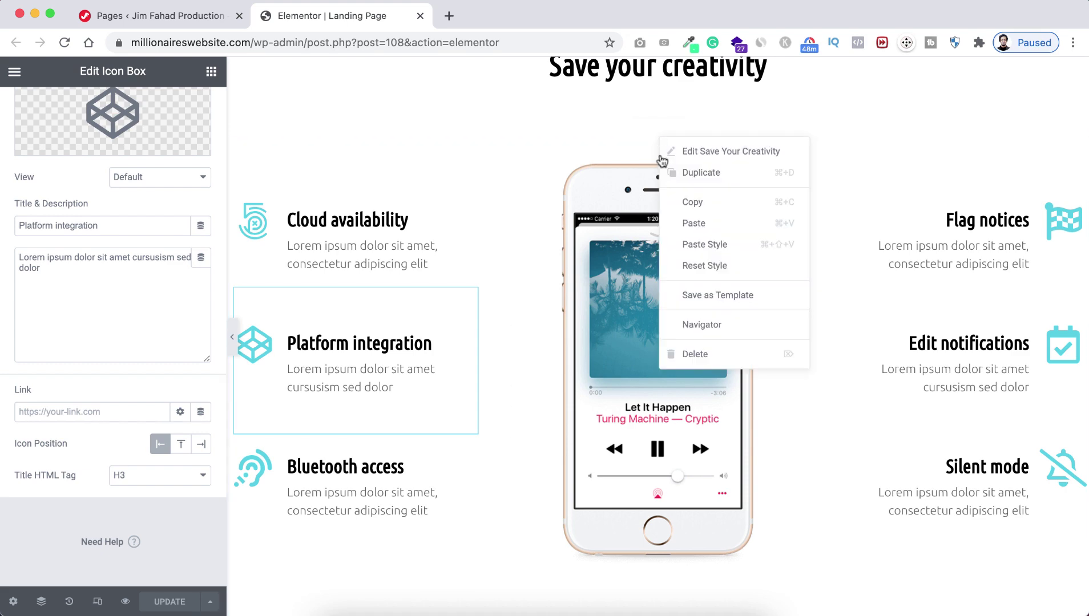
{"action": "left_click", "coordinate": [697, 172]}
{"action": "scroll", "coordinate": [600, 328], "scroll_direction": "down", "scroll_amount": 5}
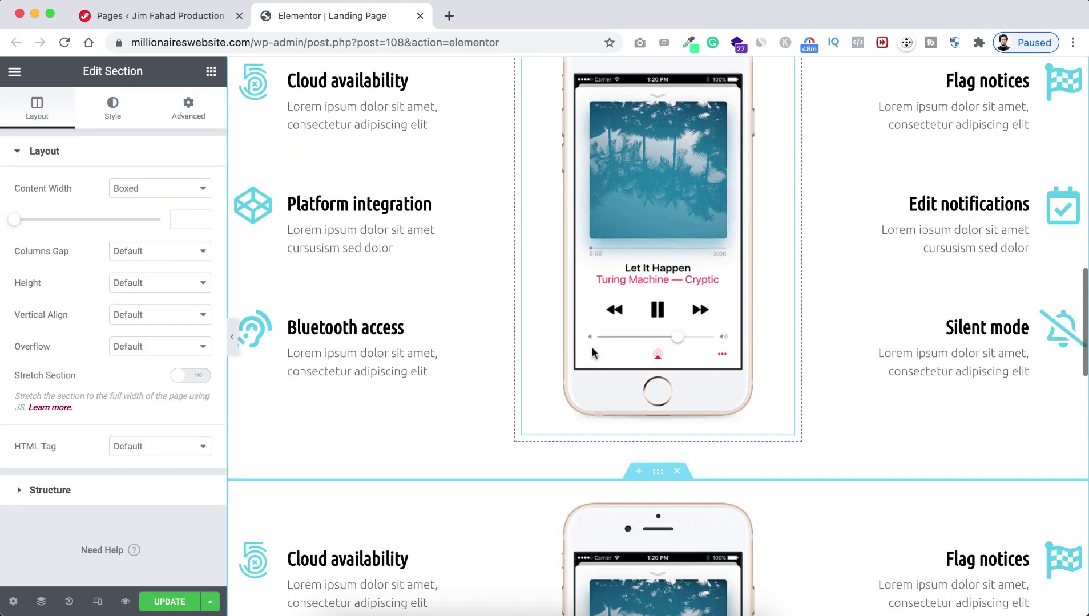
{"action": "scroll", "coordinate": [591, 346], "scroll_direction": "up", "scroll_amount": 5}
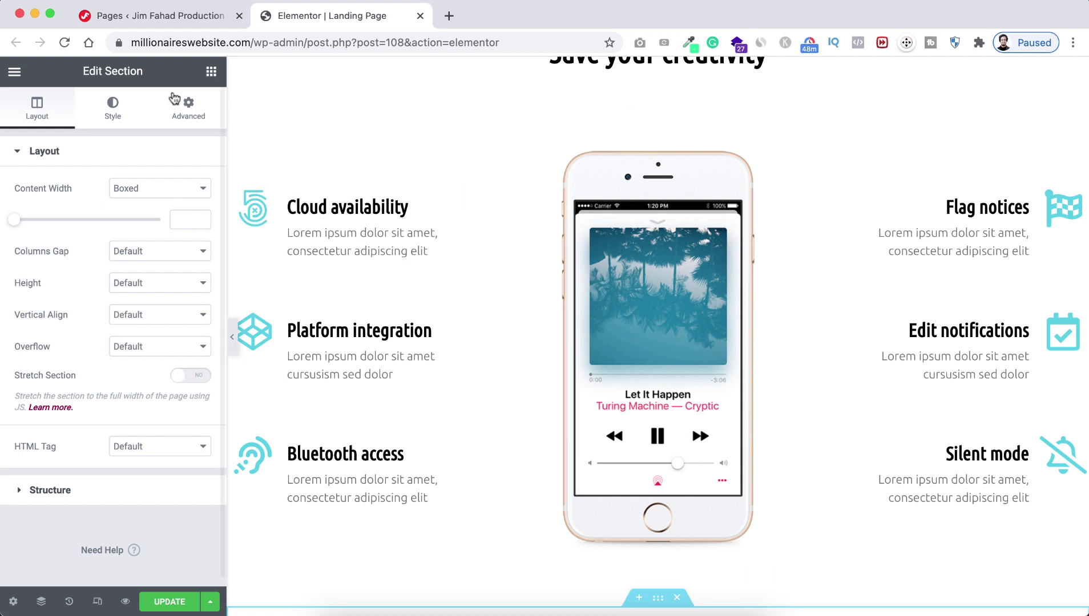
{"action": "left_click", "coordinate": [211, 72]}
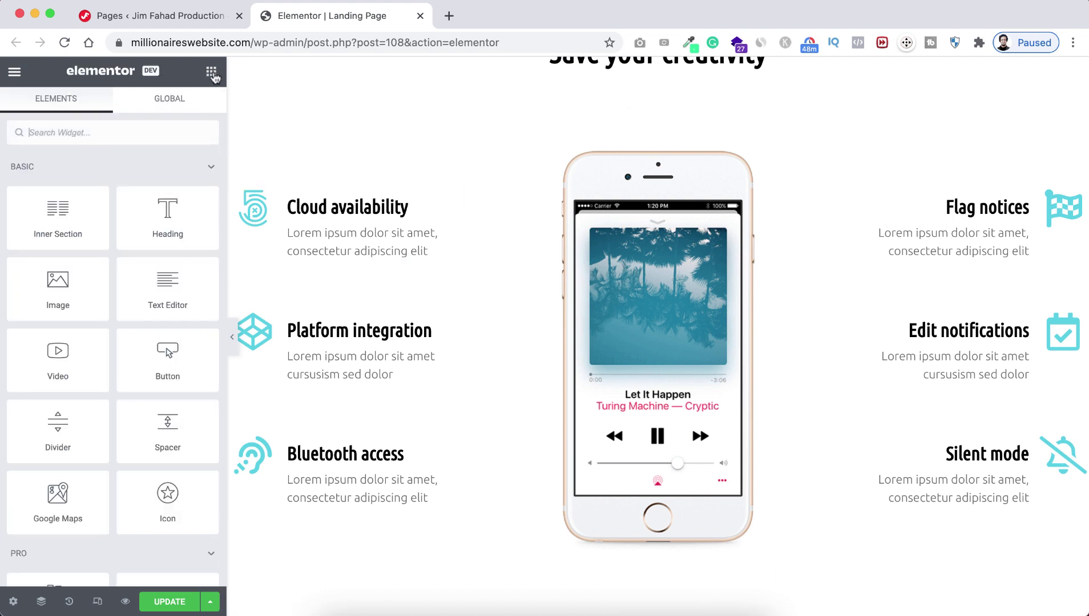
Place an HTML widget above the feature section with an empty <style></style> block, then preview full width.
{"action": "type", "text": "html"}
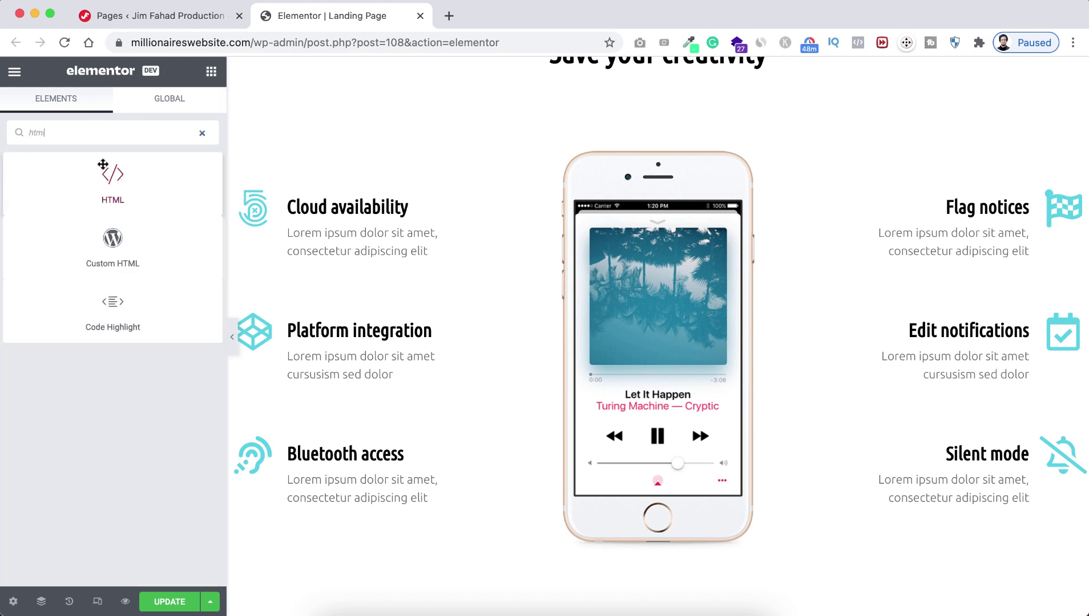
{"action": "left_click_drag", "start_coordinate": [110, 181], "coordinate": [532, 122]}
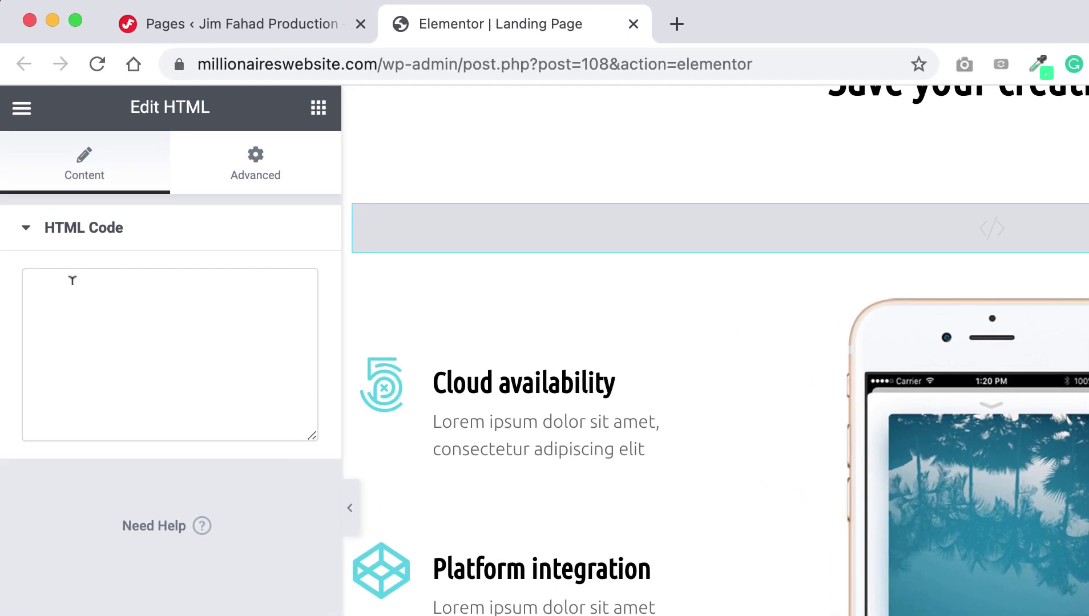
{"action": "left_click", "coordinate": [48, 187]}
{"action": "type", "text": "<style> </style>"}
{"action": "key", "text": "Left"}
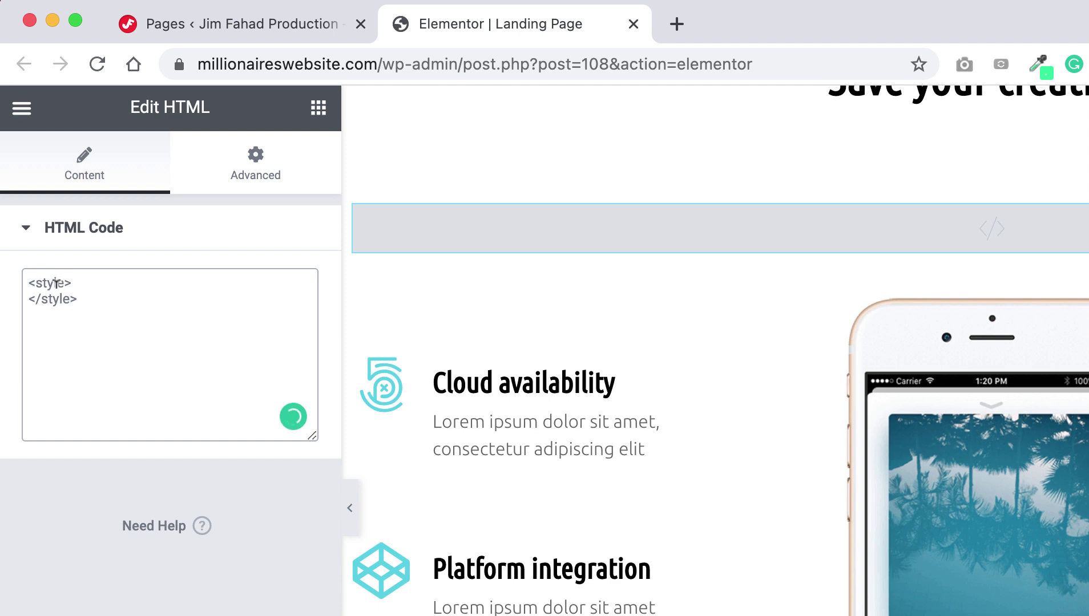
{"action": "left_click", "coordinate": [79, 280]}
{"action": "key", "text": "Return"}
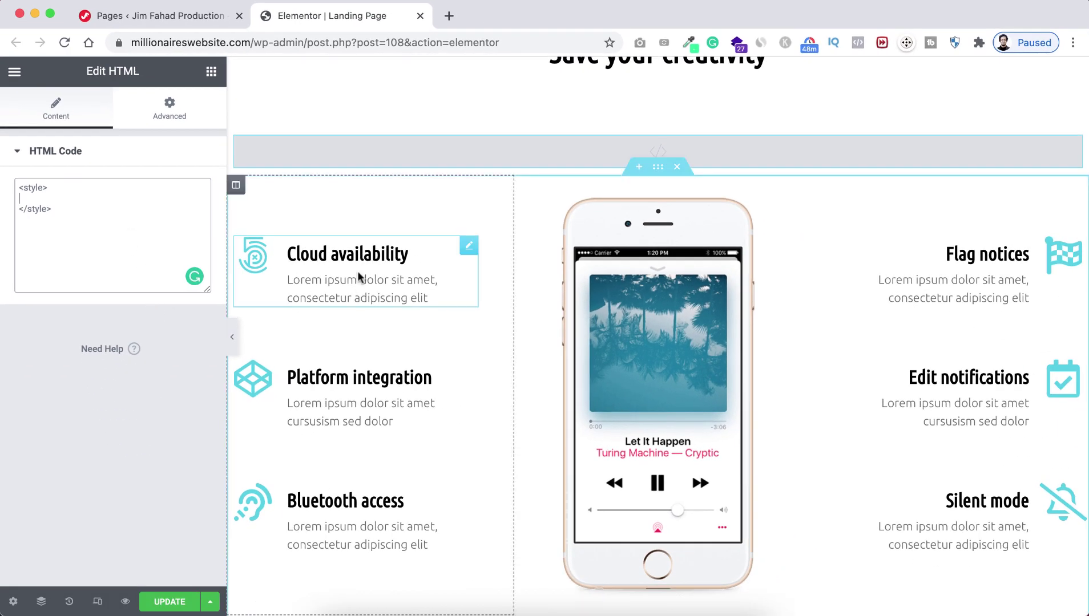
{"action": "left_click", "coordinate": [234, 338]}
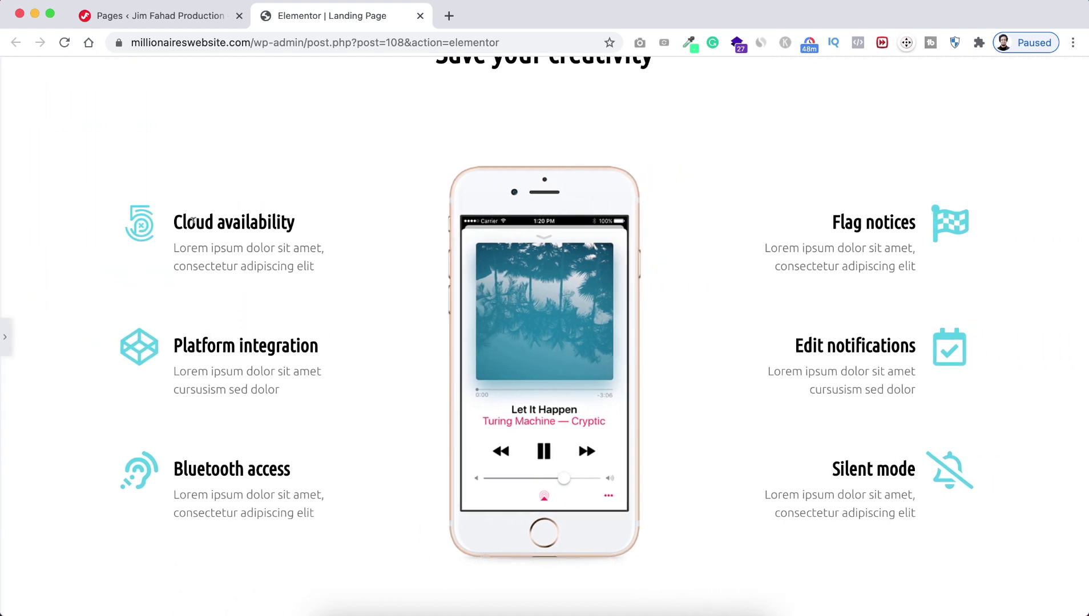
{"action": "right_click", "coordinate": [202, 219]}
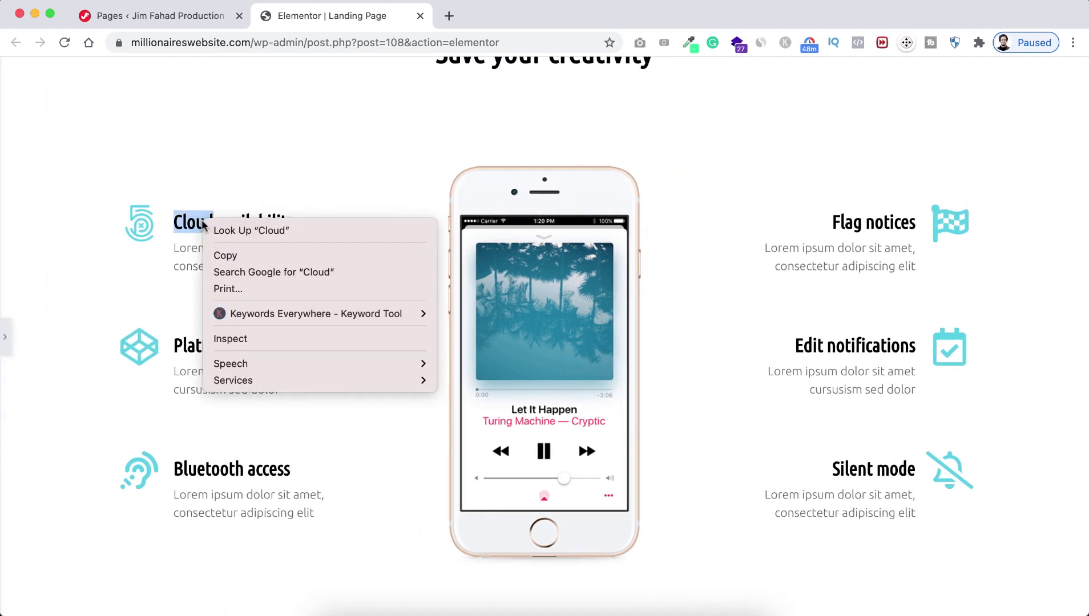
{"action": "left_click", "coordinate": [245, 341]}
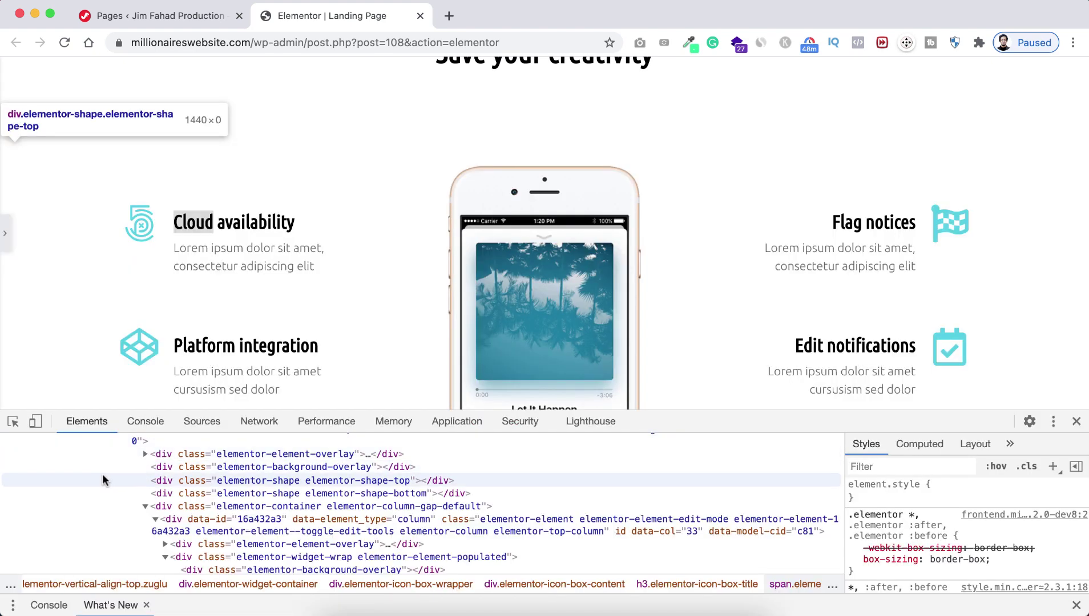
{"action": "scroll", "coordinate": [163, 525], "scroll_direction": "down", "scroll_amount": 2}
{"action": "scroll", "coordinate": [162, 525], "scroll_direction": "down", "scroll_amount": 4}
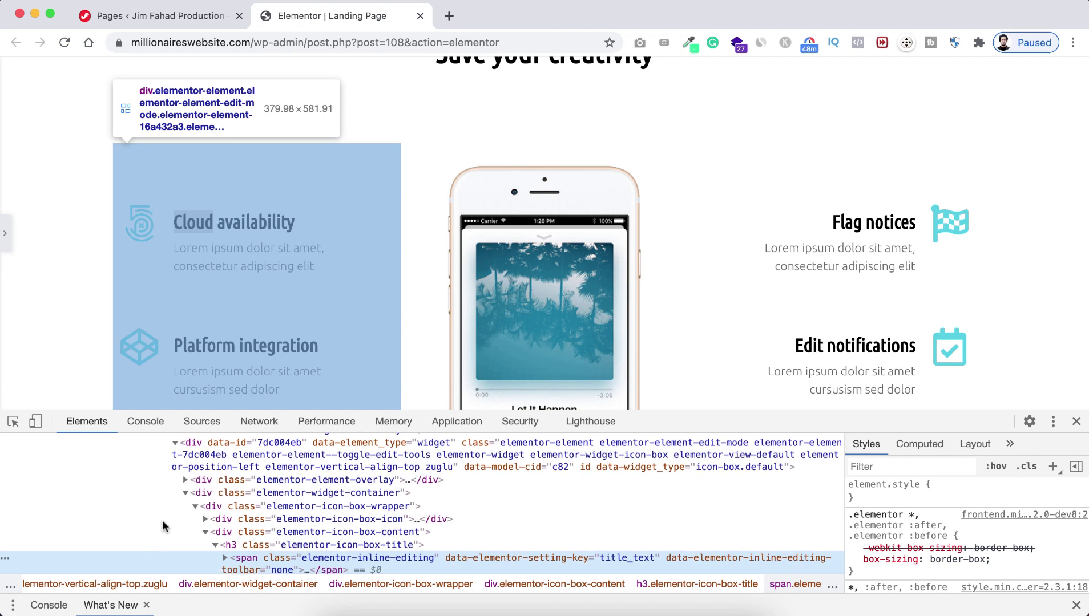
{"action": "left_click", "coordinate": [313, 546]}
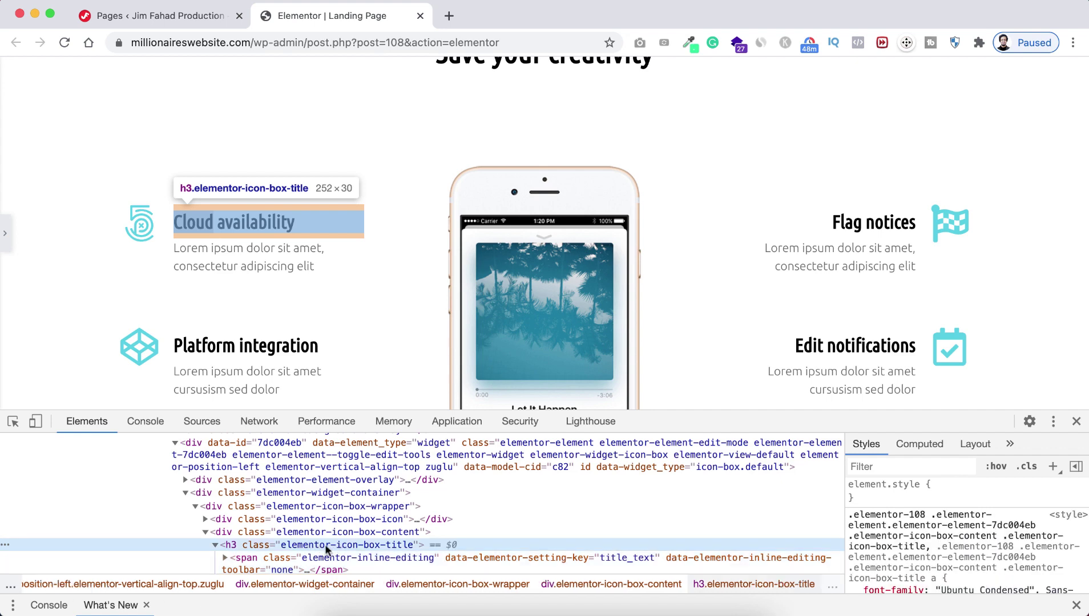
{"action": "double_click", "coordinate": [326, 544]}
{"action": "key", "text": "super+c"}
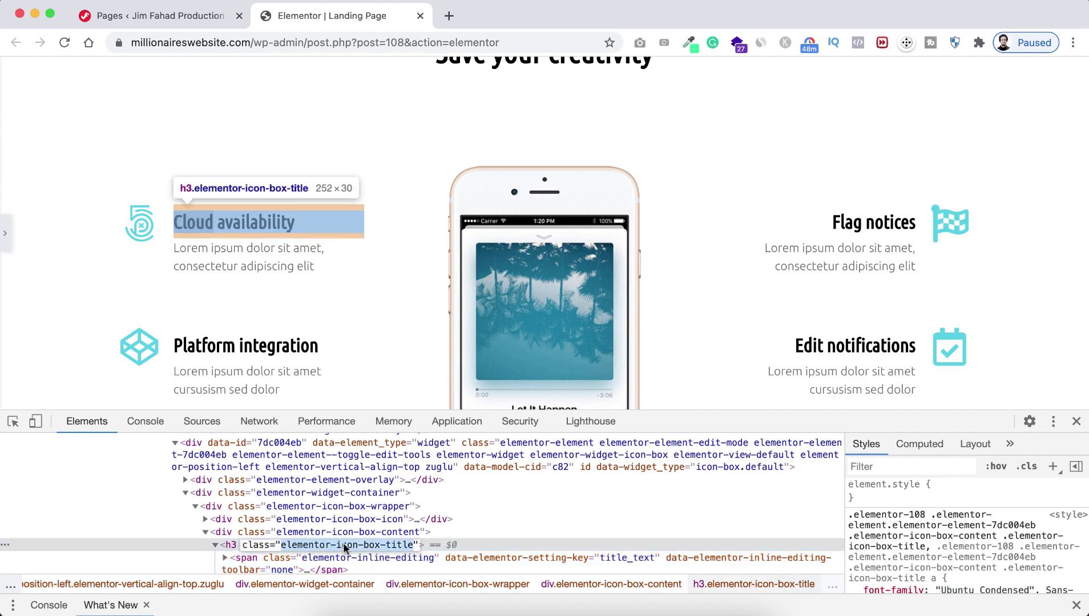
{"action": "left_click", "coordinate": [1076, 421]}
{"action": "left_click", "coordinate": [6, 342]}
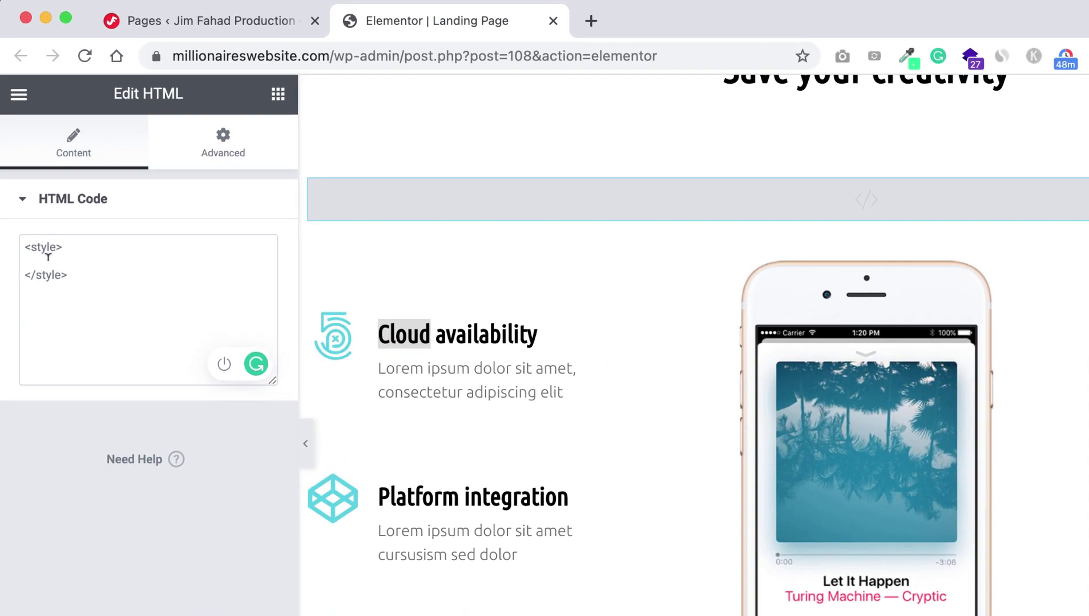
In the HTML widget, write the rule .elementor-icon-box-title { color: red !important; }.
{"action": "left_click", "coordinate": [37, 196]}
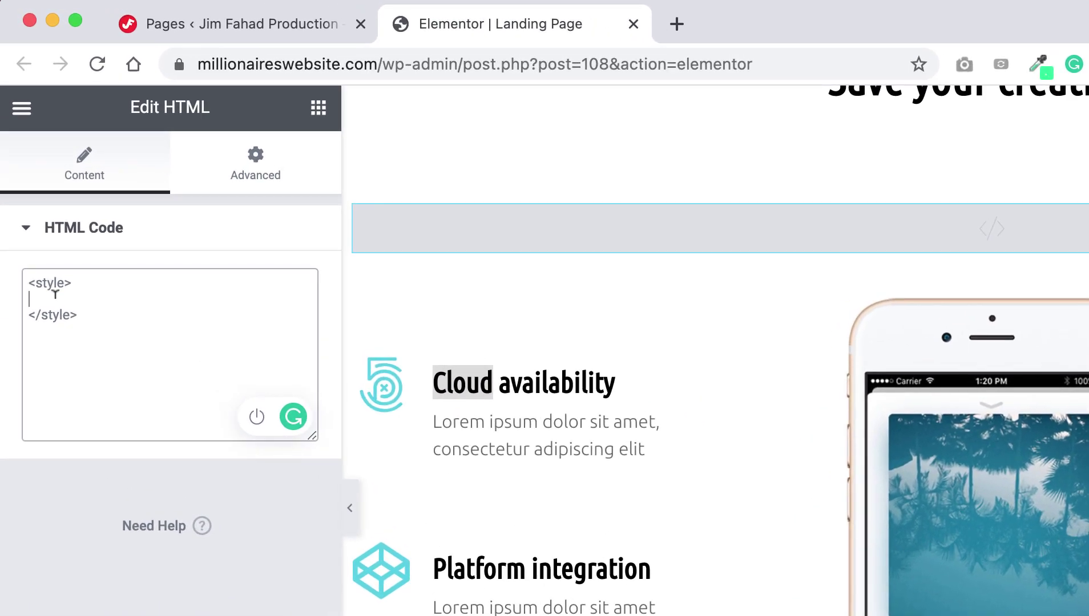
{"action": "type", "text": "."}
{"action": "key", "text": "super+v"}
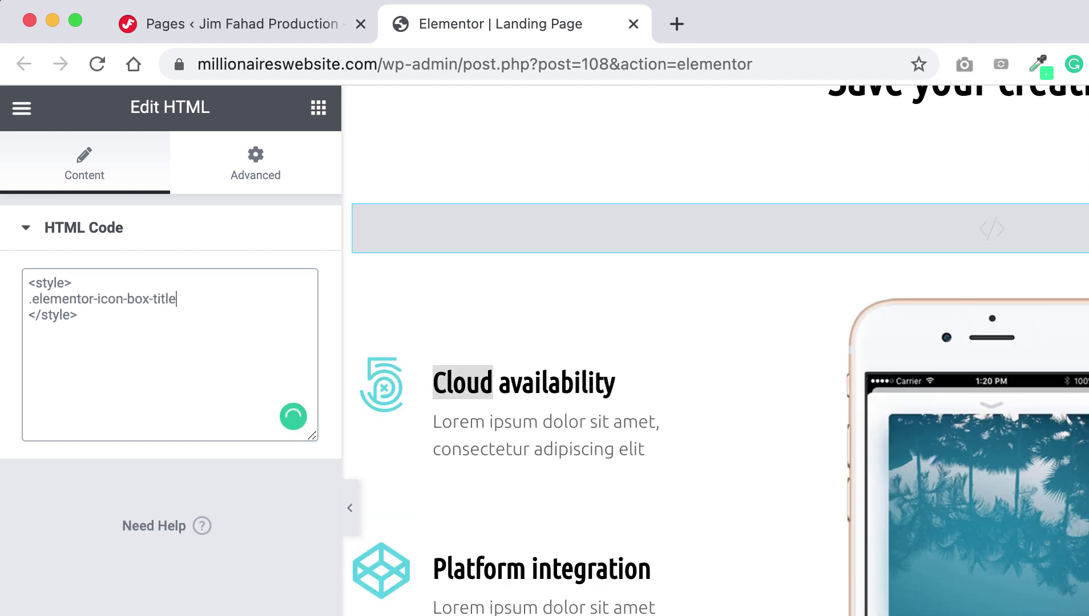
{"action": "type", "text": "{}"}
{"action": "key", "text": "Return"}
{"action": "key", "text": "Return"}
{"action": "type", "text": "c"}
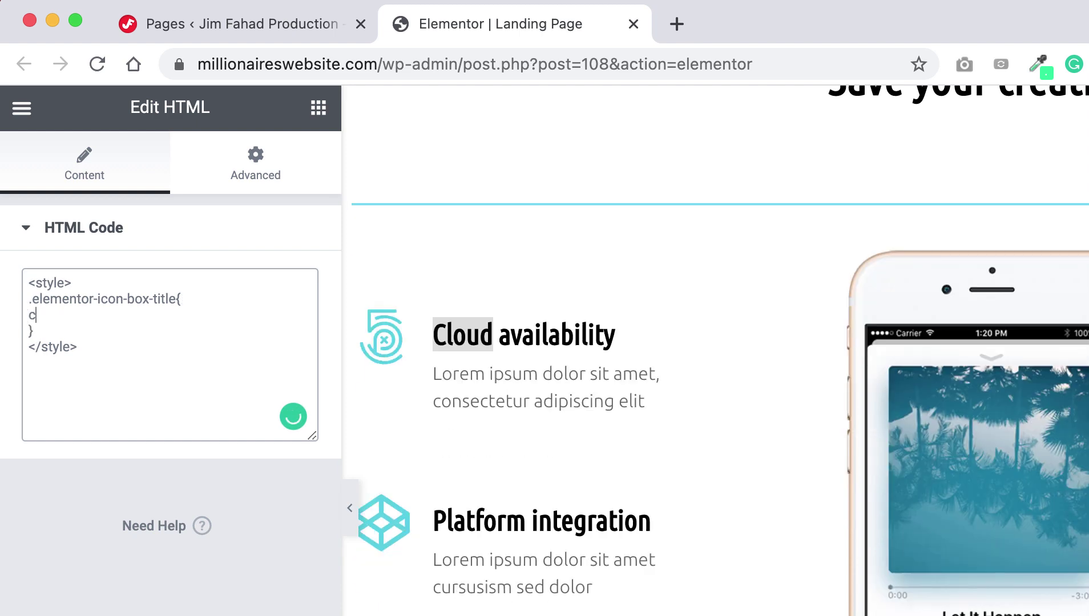
{"action": "type", "text": "olor: red"}
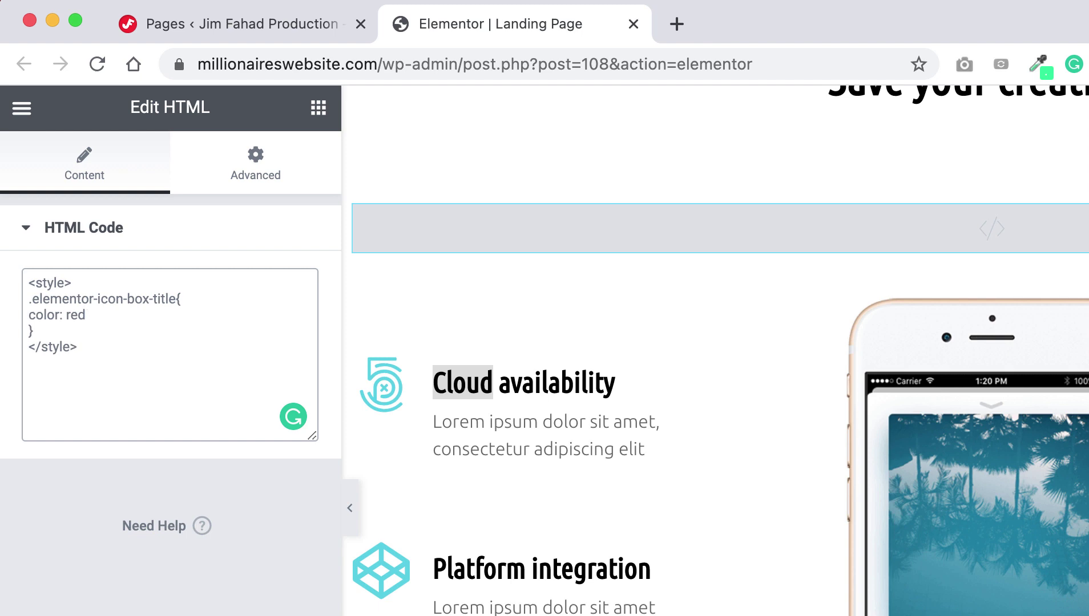
{"action": "type", "text": "!important;"}
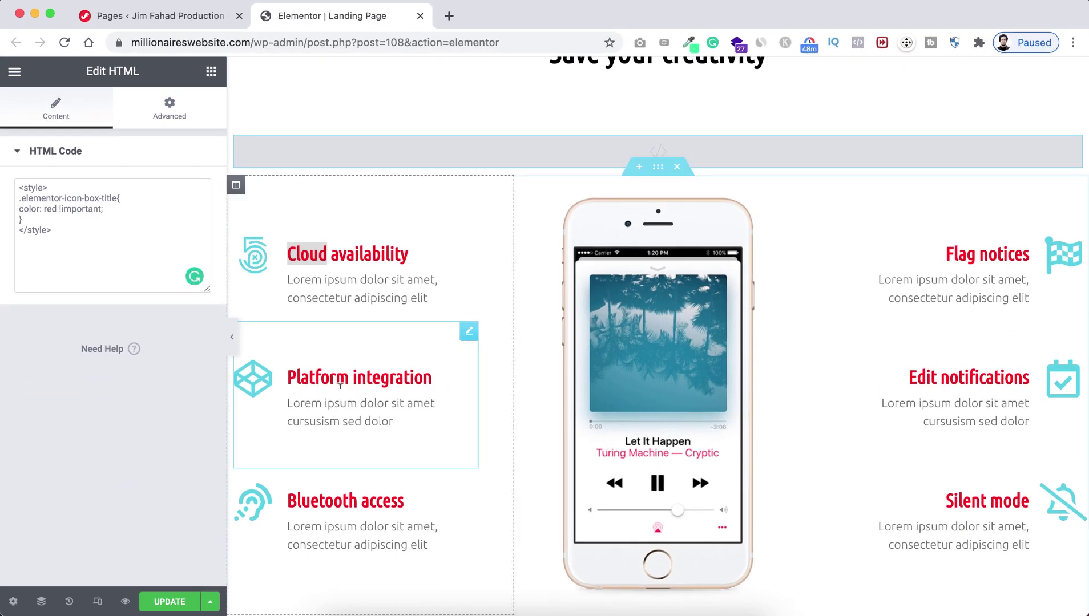
Confirm all icon-box titles appear red, then select the features section for editing.
{"action": "scroll", "coordinate": [556, 473], "scroll_direction": "down", "scroll_amount": 4}
{"action": "scroll", "coordinate": [557, 481], "scroll_direction": "down", "scroll_amount": 2}
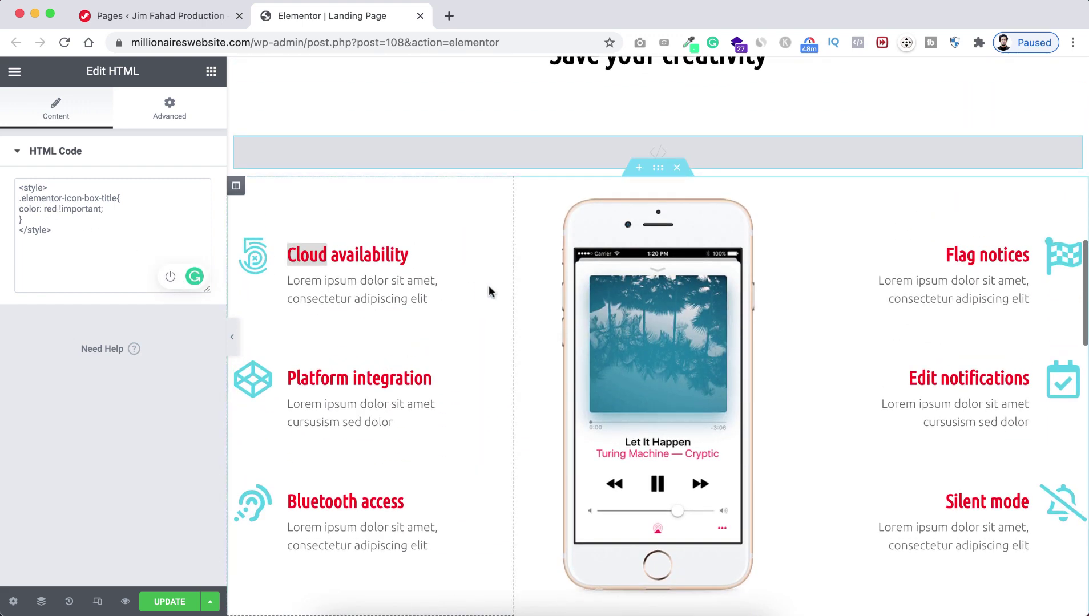
{"action": "scroll", "coordinate": [464, 289], "scroll_direction": "down", "scroll_amount": 1}
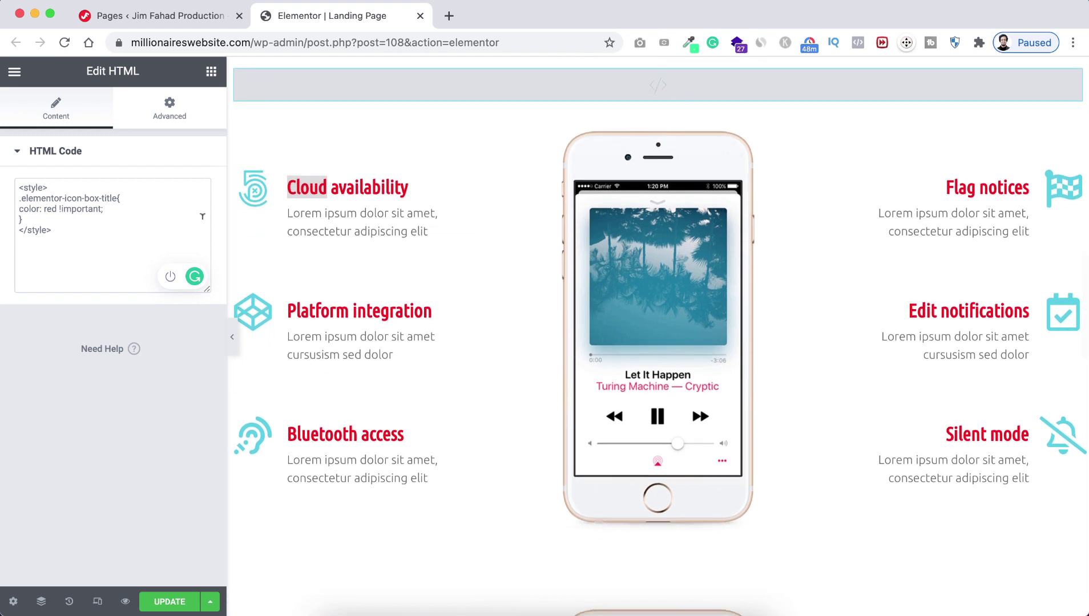
{"action": "scroll", "coordinate": [489, 351], "scroll_direction": "down", "scroll_amount": 5}
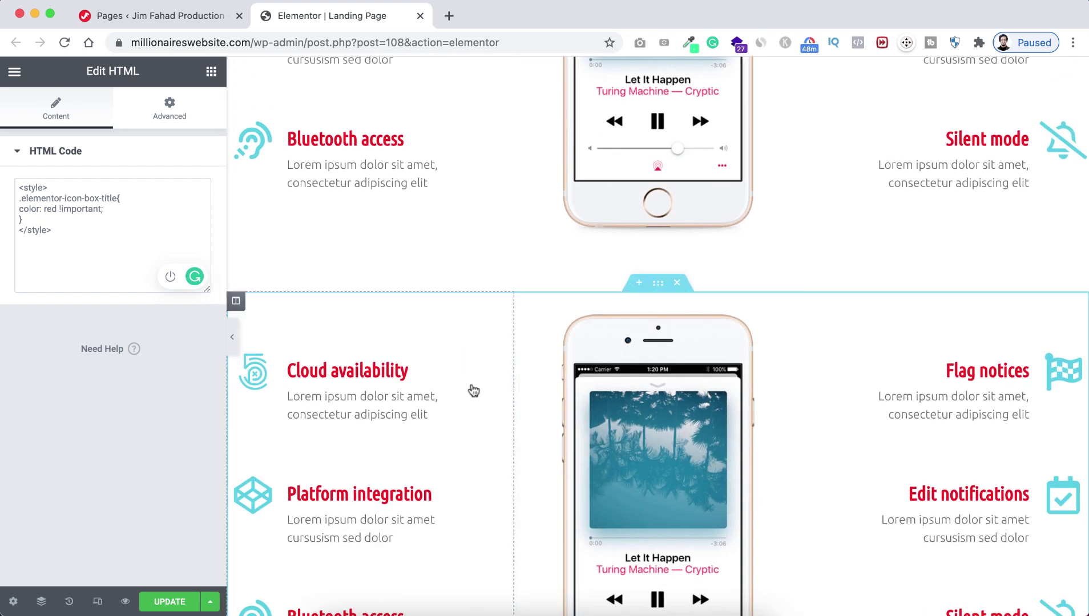
{"action": "scroll", "coordinate": [475, 305], "scroll_direction": "up", "scroll_amount": 3}
{"action": "scroll", "coordinate": [475, 305], "scroll_direction": "up", "scroll_amount": 2}
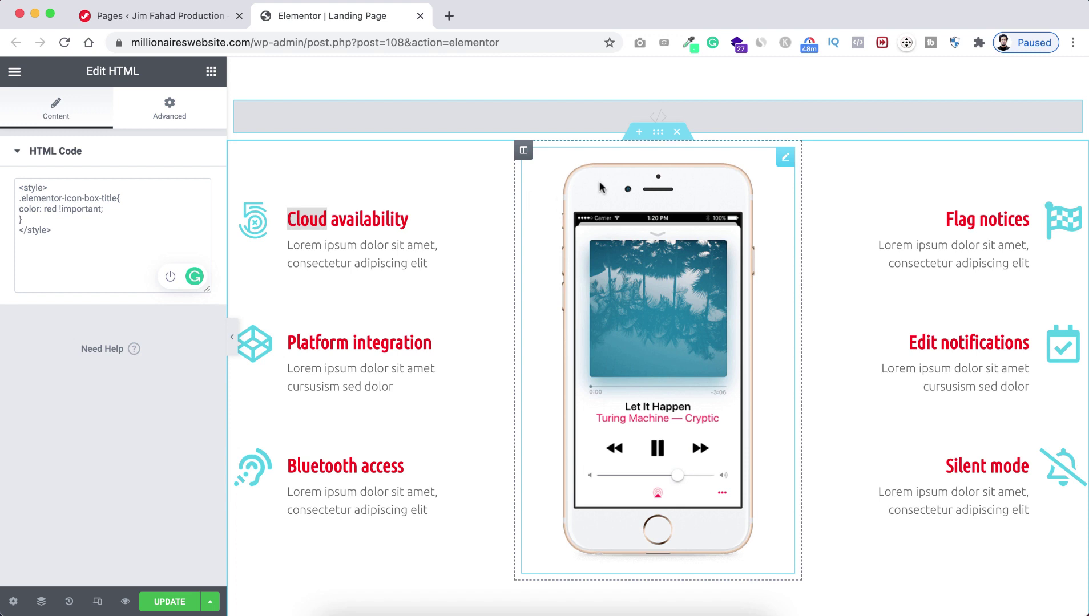
{"action": "left_click", "coordinate": [658, 132]}
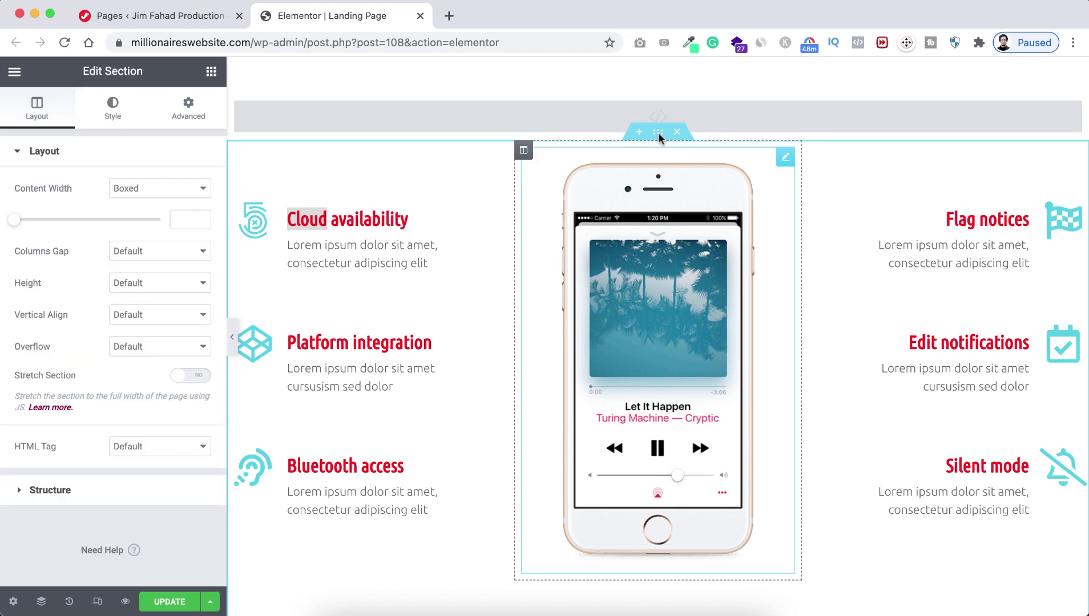
Enter redH3 as the section's CSS class under Advanced, then reselect the HTML widget.
{"action": "left_click", "coordinate": [196, 116]}
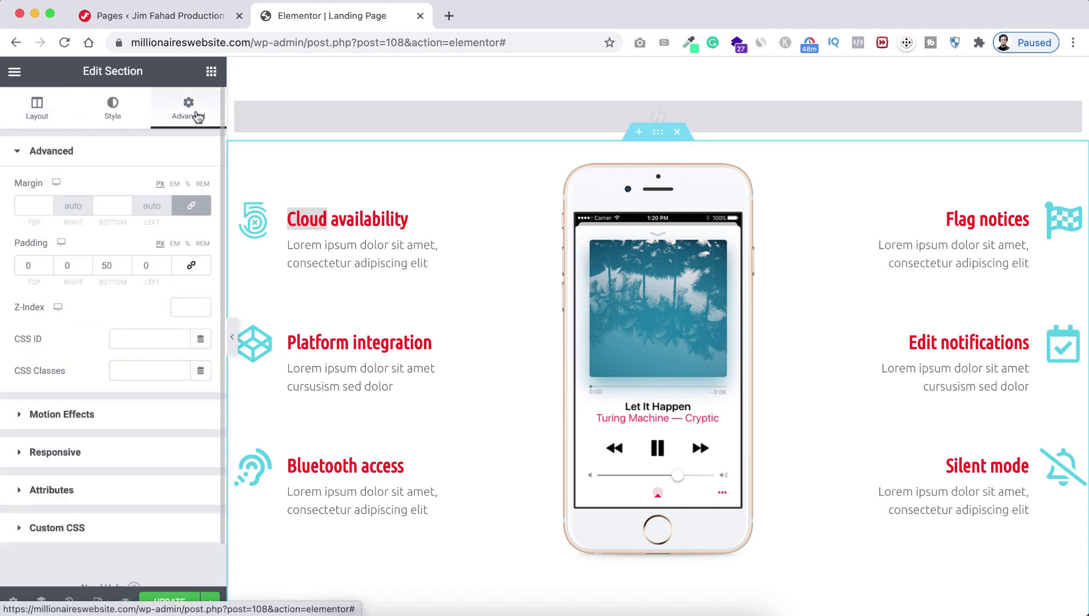
{"action": "left_click", "coordinate": [132, 367]}
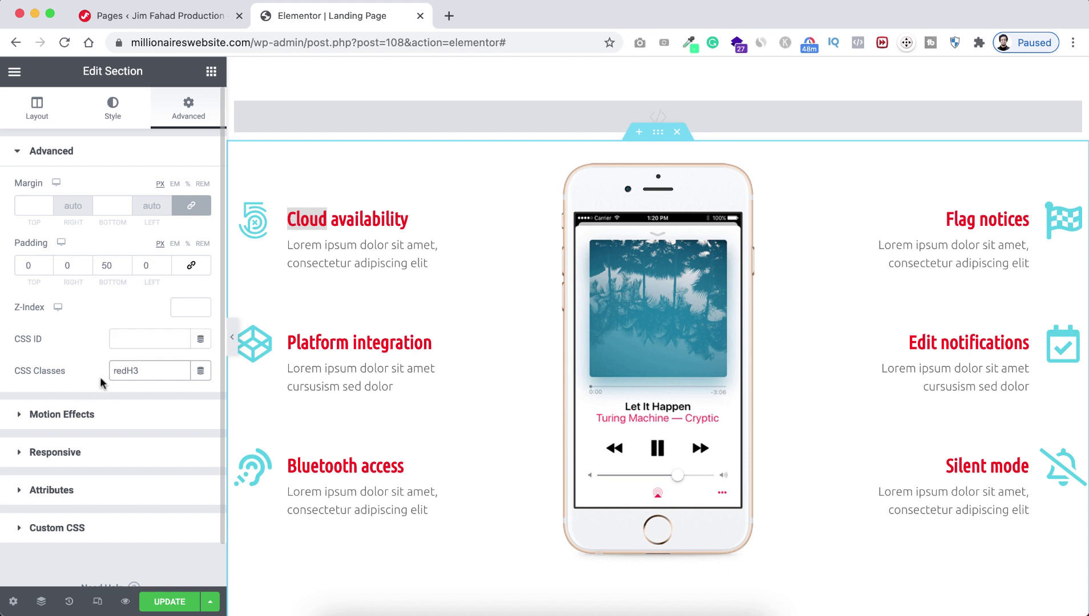
{"action": "key", "text": "super+a"}
{"action": "left_click_drag", "start_coordinate": [433, 108], "coordinate": [433, 109]}
{"action": "left_click", "coordinate": [430, 114]}
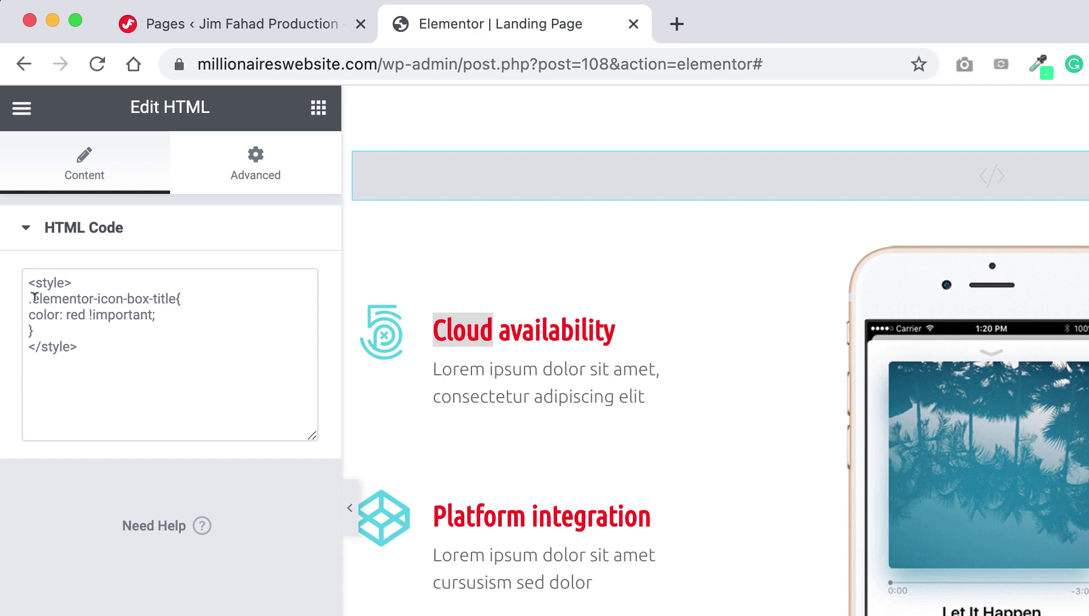
Change the selector to .redH3 .elementor-icon-box-title, check the other section stays black, and update.
{"action": "left_click", "coordinate": [29, 297]}
{"action": "type", "text": ".redH3"}
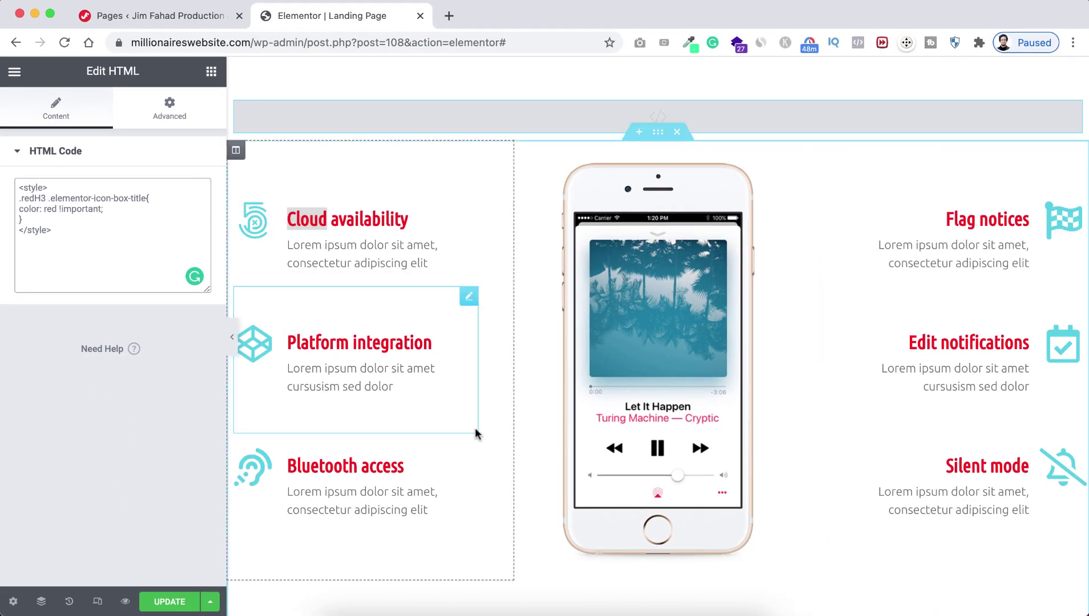
{"action": "scroll", "coordinate": [475, 432], "scroll_direction": "down", "scroll_amount": 5}
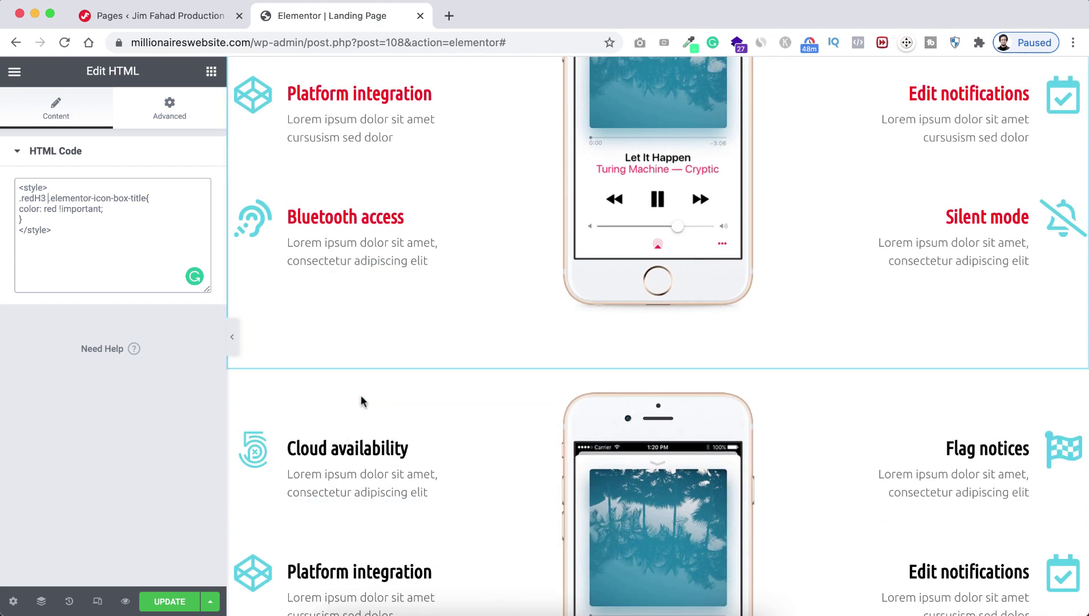
{"action": "scroll", "coordinate": [469, 416], "scroll_direction": "up", "scroll_amount": 3}
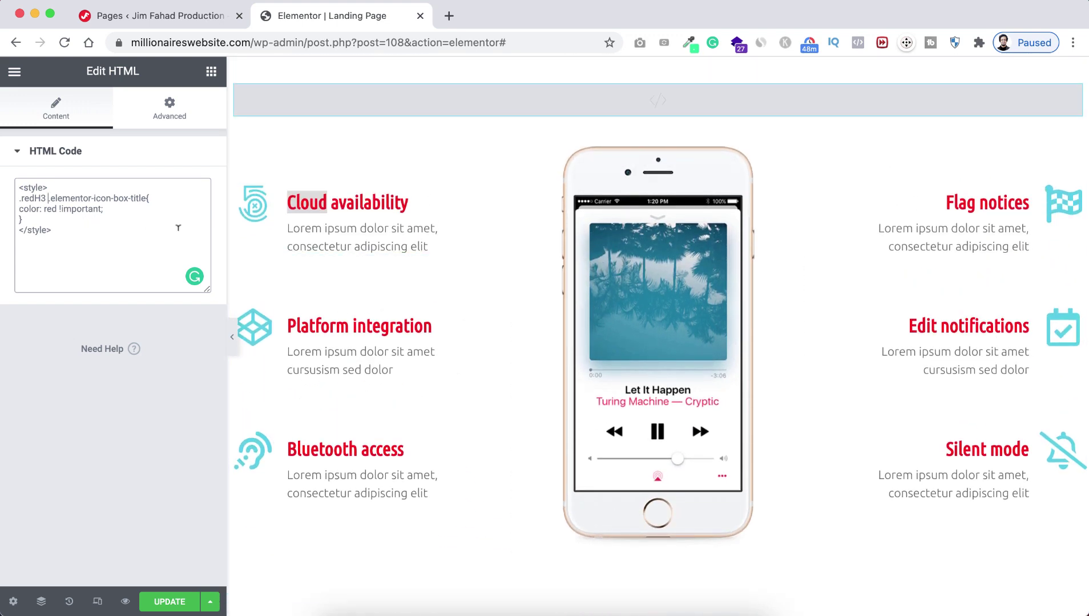
{"action": "left_click", "coordinate": [169, 602]}
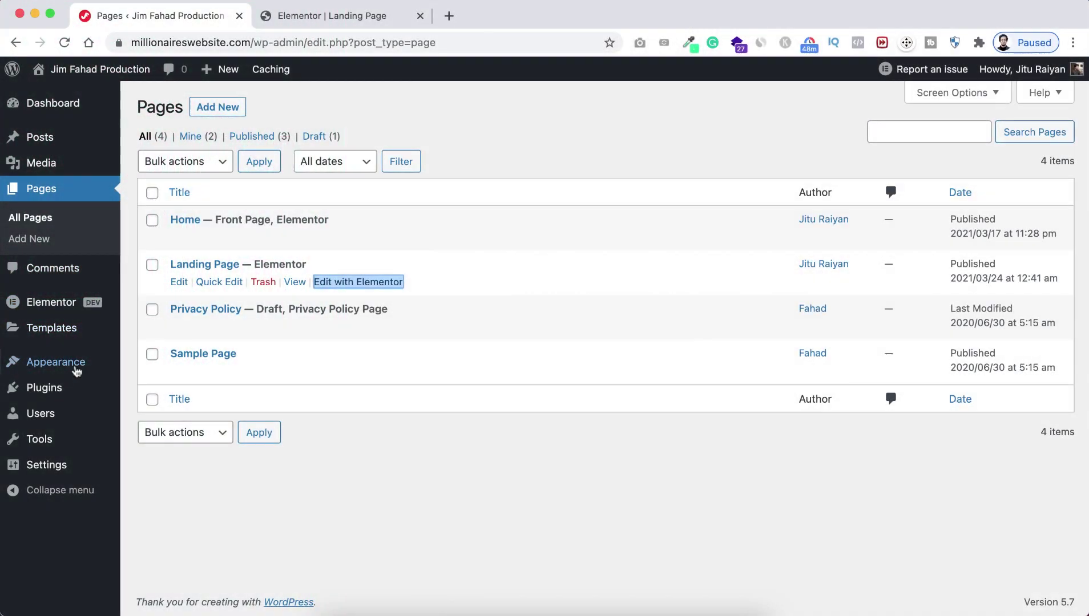
Return to the 'Pages ‹ Jim Fahad Production' admin tab.
{"action": "mouse_move", "coordinate": [50, 398]}
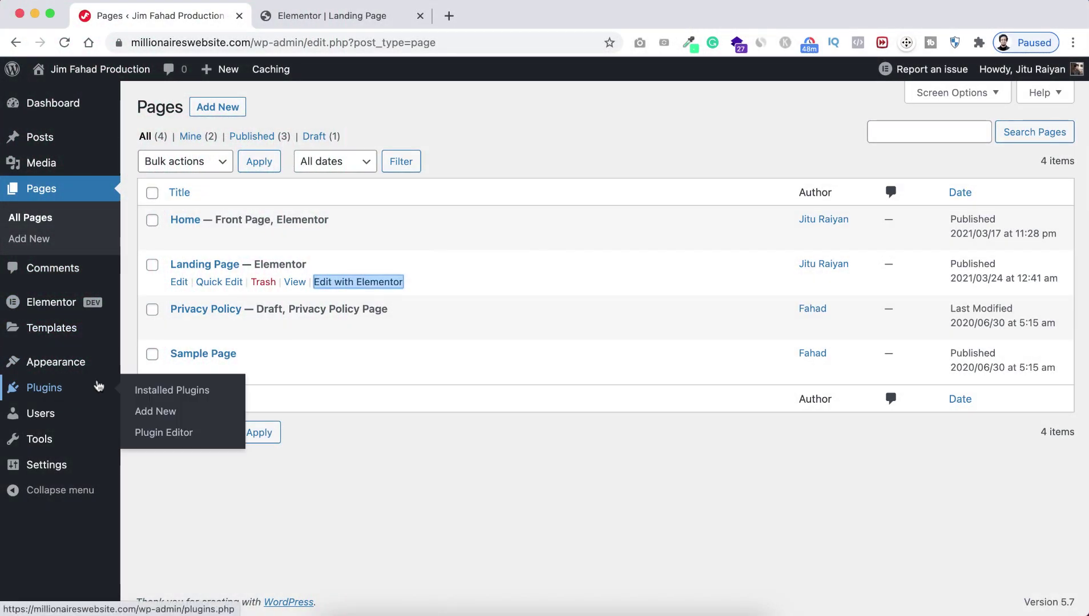
Search Add New plugins for 'code snippets', then install and activate Code Snippets.
{"action": "left_click", "coordinate": [162, 414]}
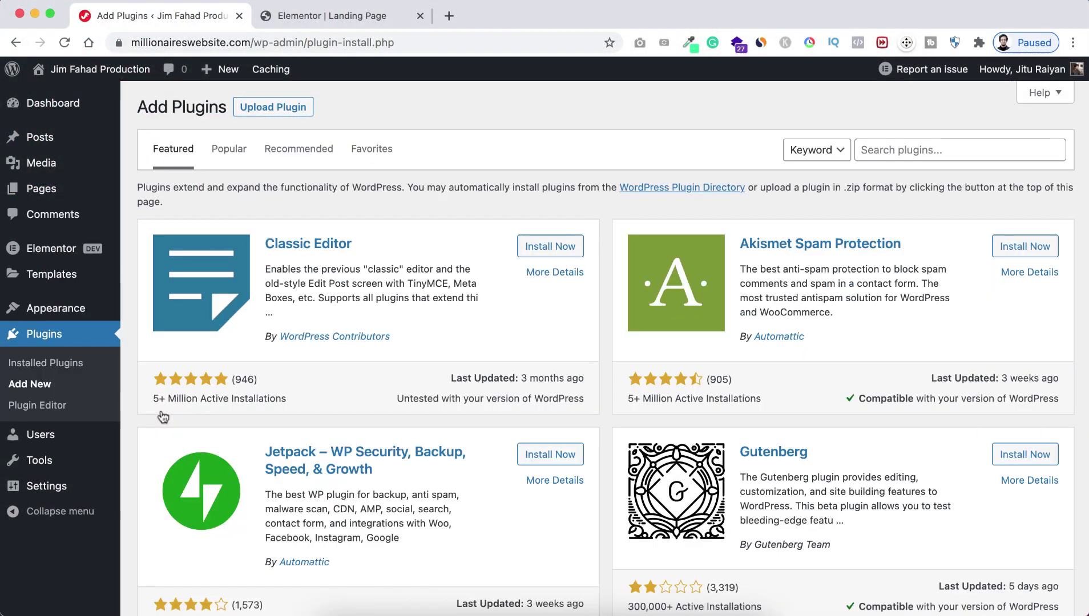
{"action": "left_click", "coordinate": [893, 142]}
{"action": "type", "text": "code snippe"}
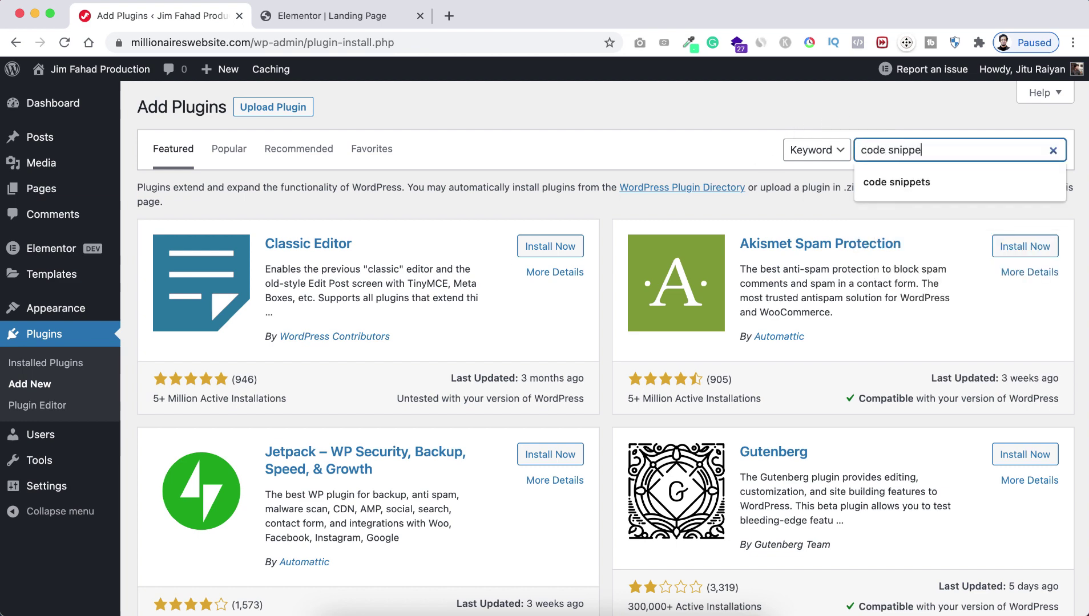
{"action": "type", "text": "ts"}
{"action": "key", "text": "Return"}
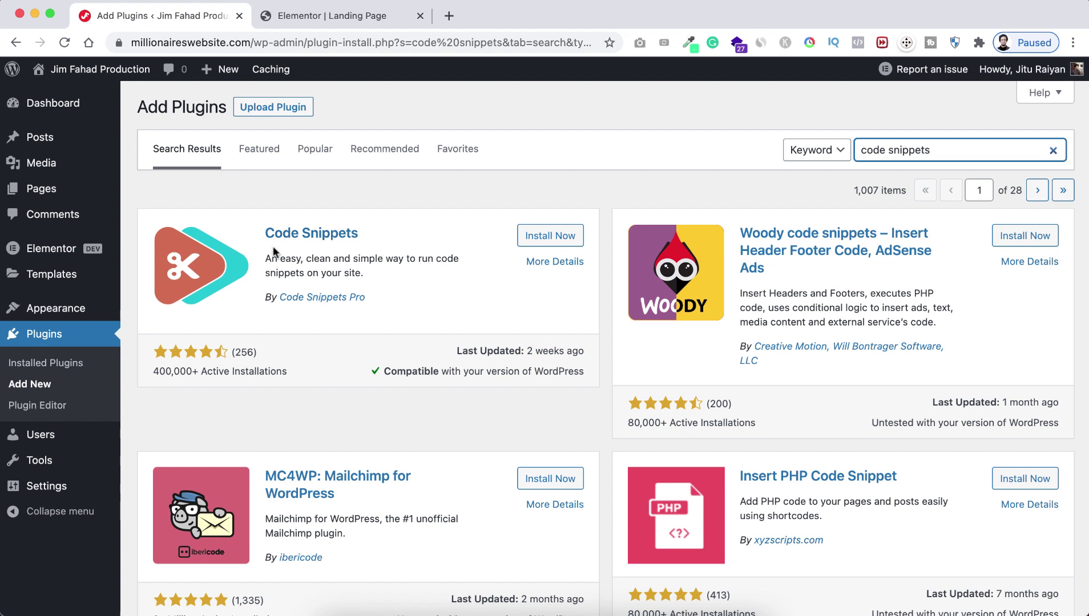
{"action": "left_click", "coordinate": [549, 240]}
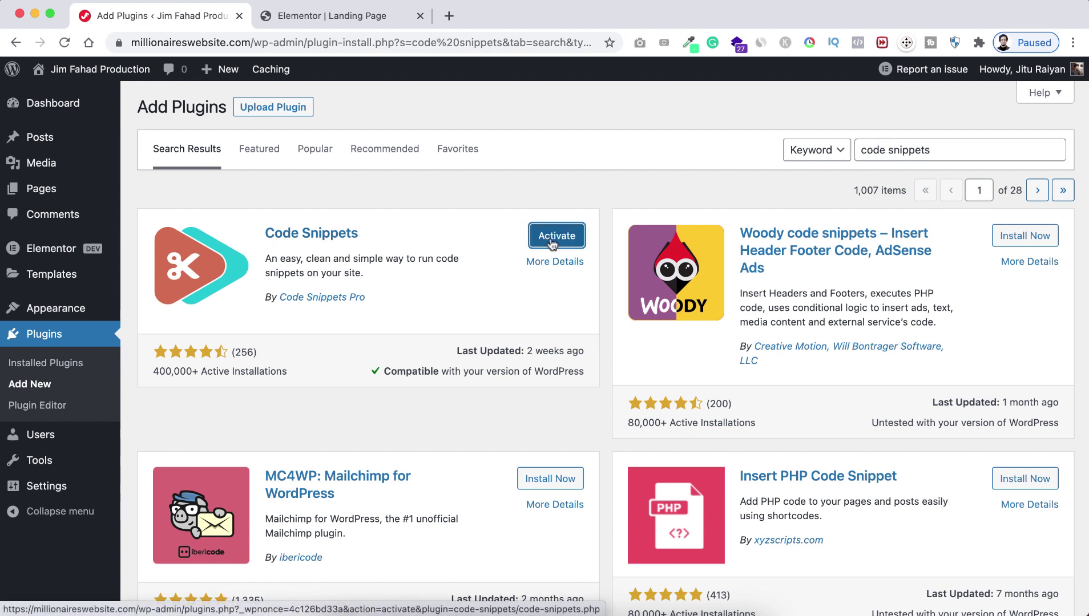
{"action": "left_click", "coordinate": [551, 244]}
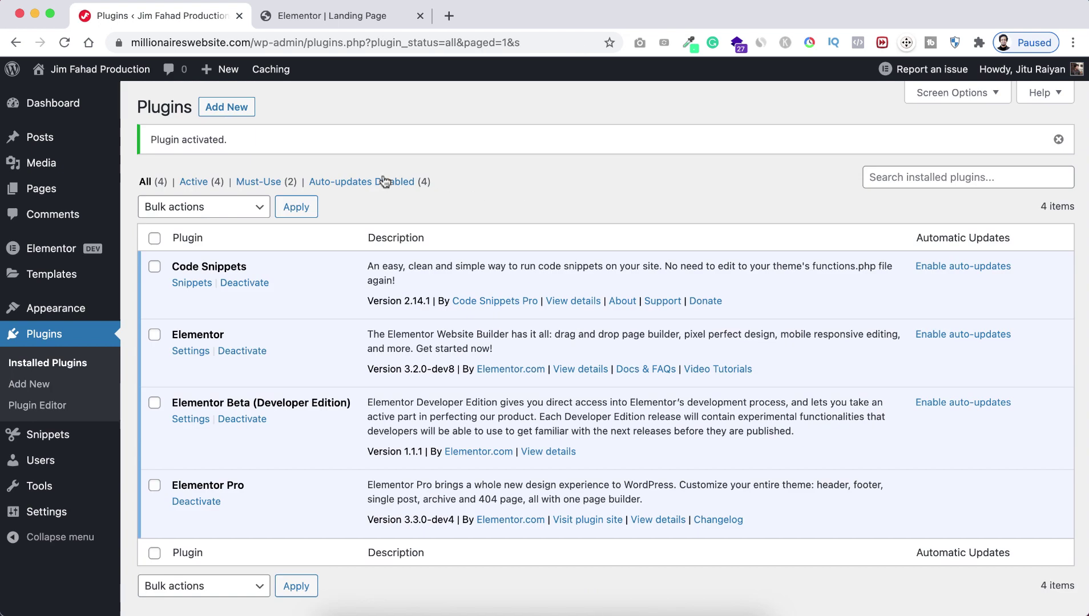
{"action": "mouse_move", "coordinate": [34, 435]}
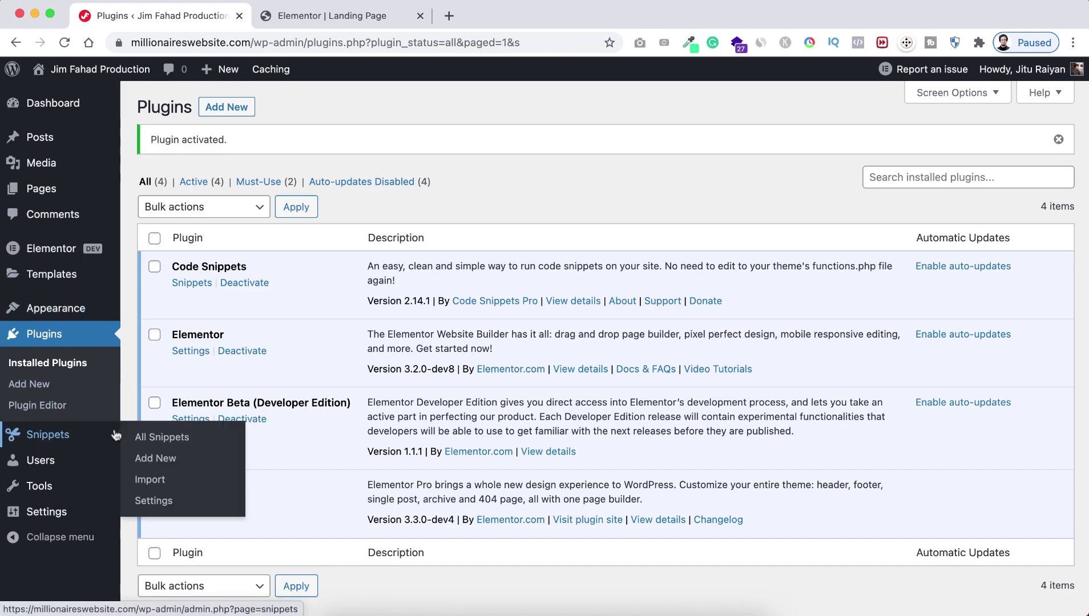
Inspect the Example CSS snippet's code from All Snippets, then begin an Add New snippet.
{"action": "left_click", "coordinate": [170, 438]}
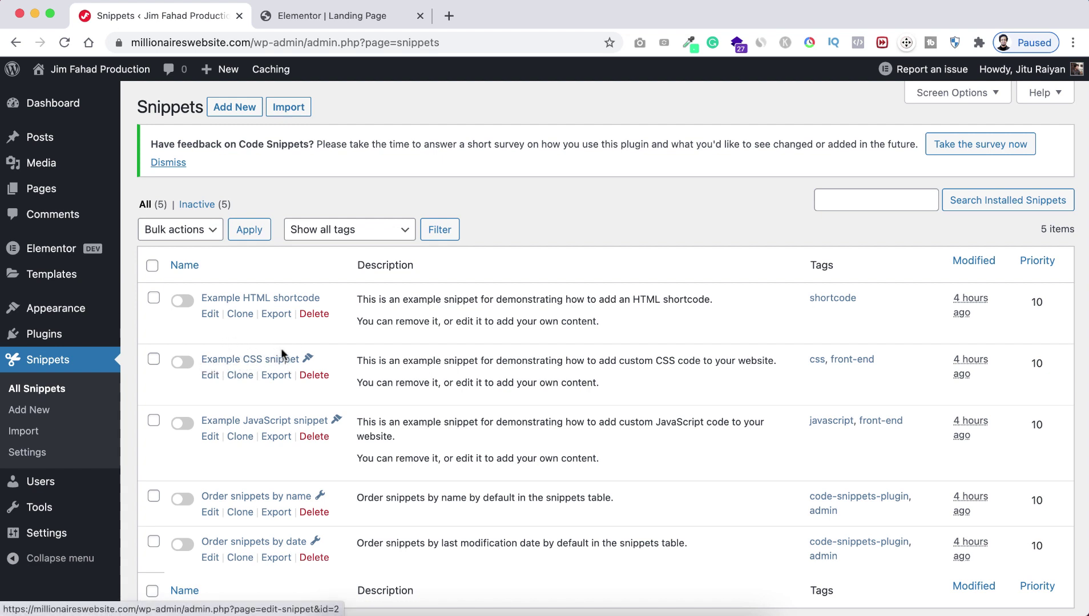
{"action": "left_click", "coordinate": [209, 380]}
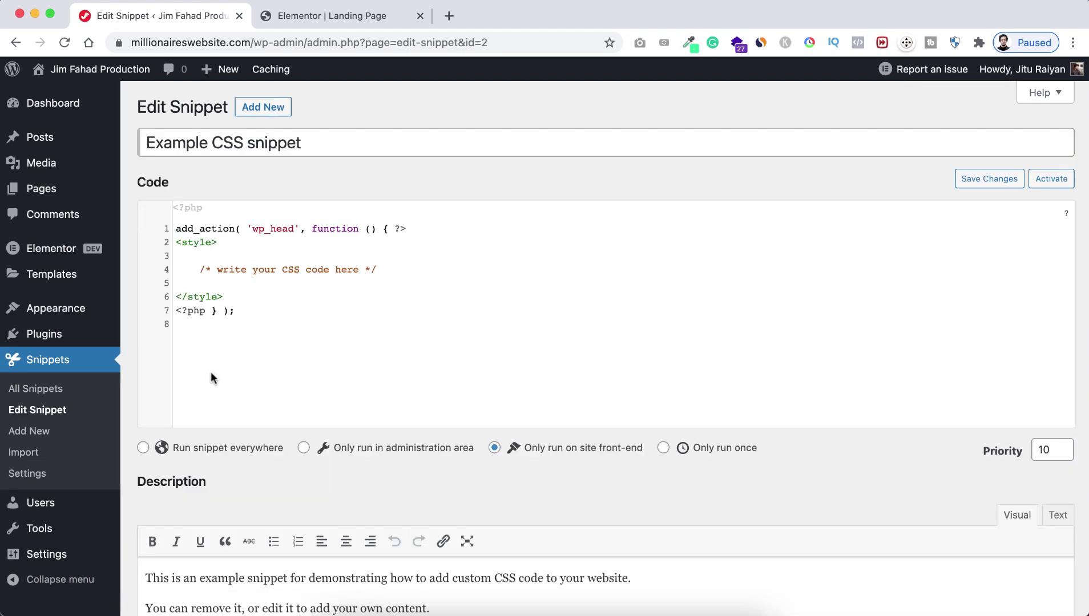
{"action": "left_click_drag", "start_coordinate": [245, 306], "coordinate": [174, 220]}
{"action": "key", "text": "super+c"}
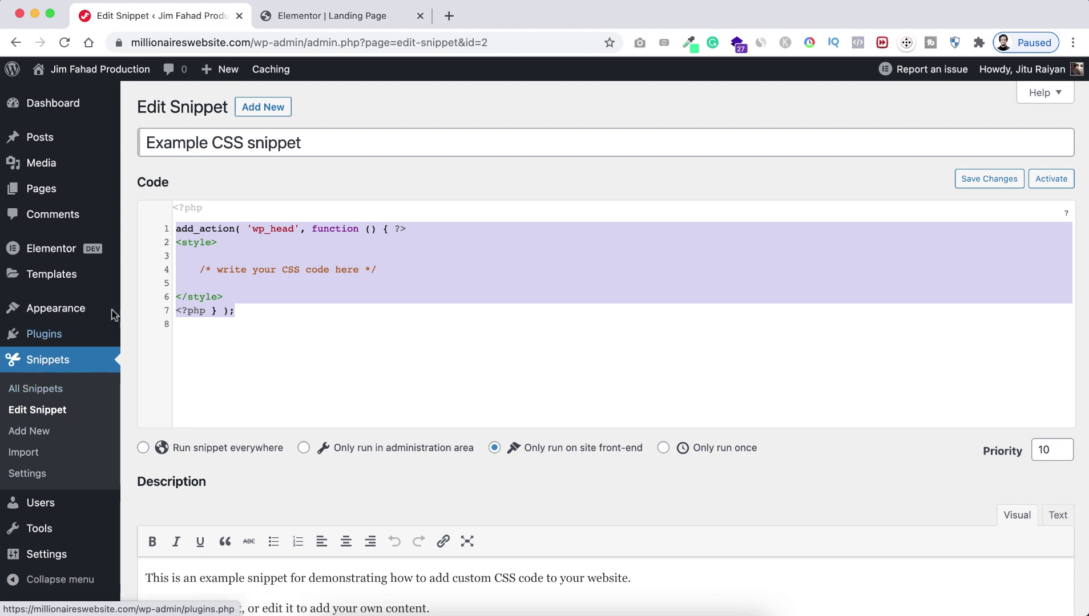
{"action": "left_click", "coordinate": [260, 109]}
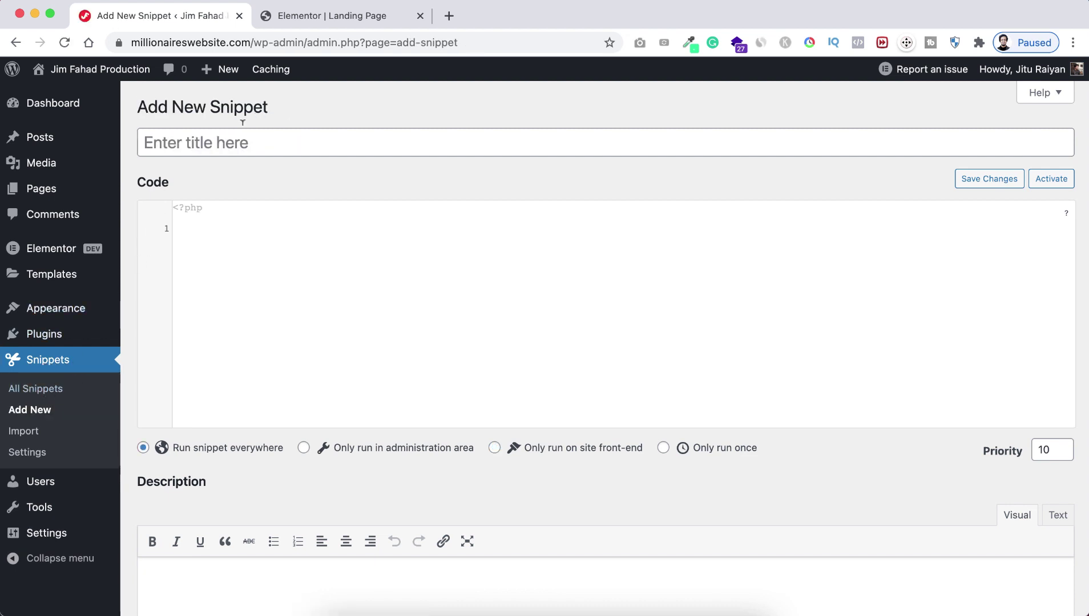
Title the snippet 'Elementor Custom CSS' and paste the wp_head style-block template as its code.
{"action": "left_click", "coordinate": [217, 143]}
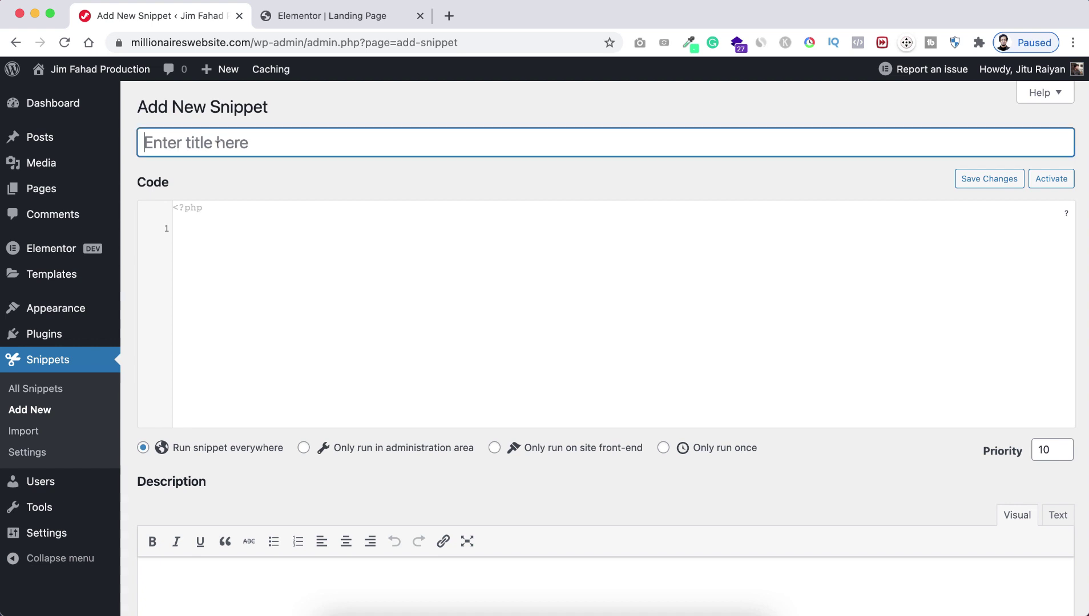
{"action": "type", "text": "Elementor"}
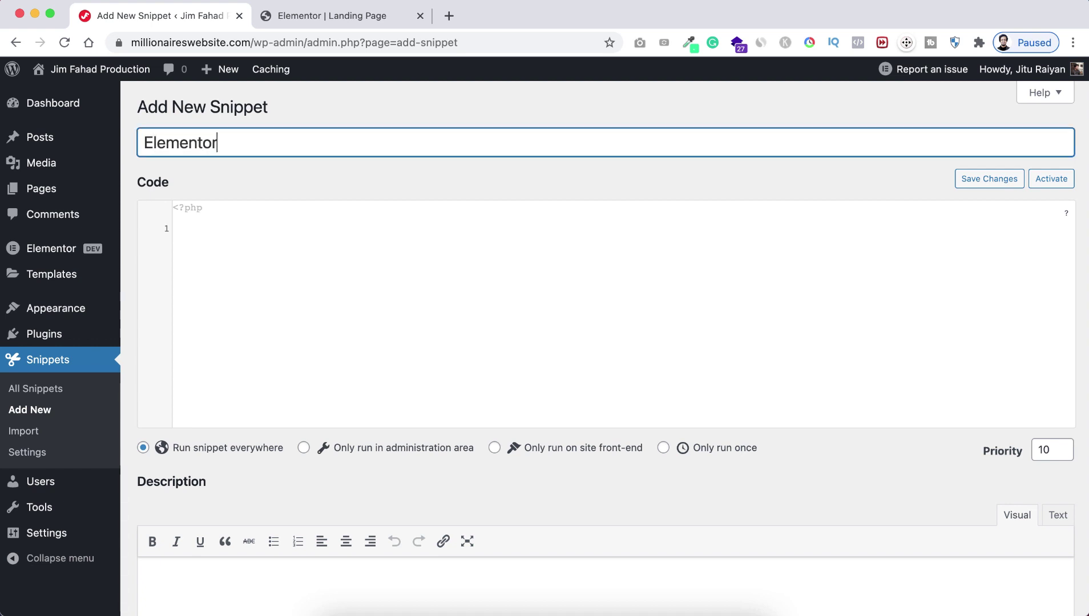
{"action": "type", "text": " Custom CSS"}
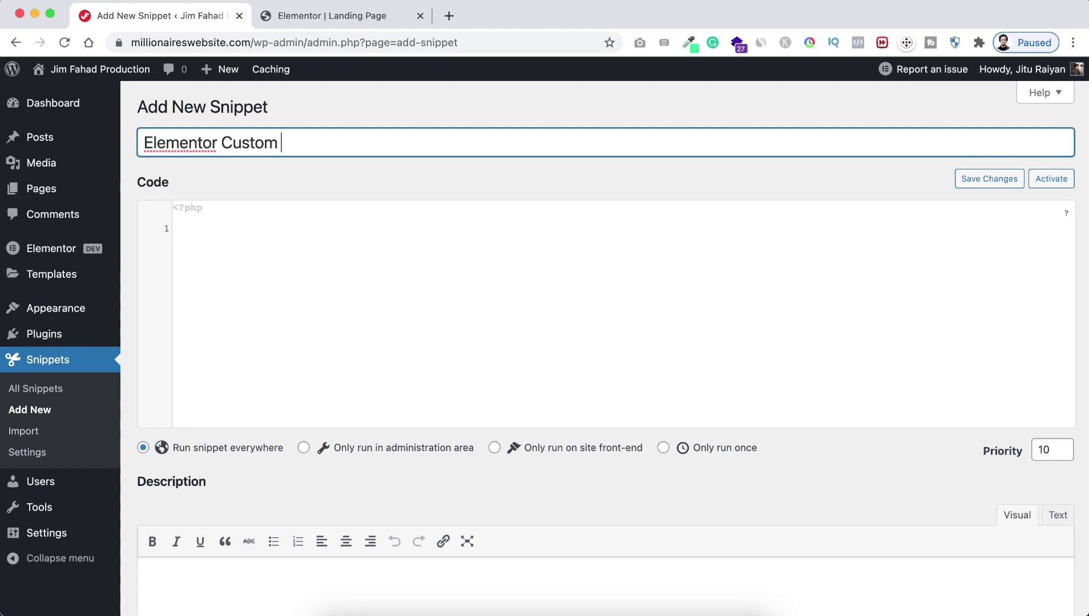
{"action": "left_click", "coordinate": [194, 220]}
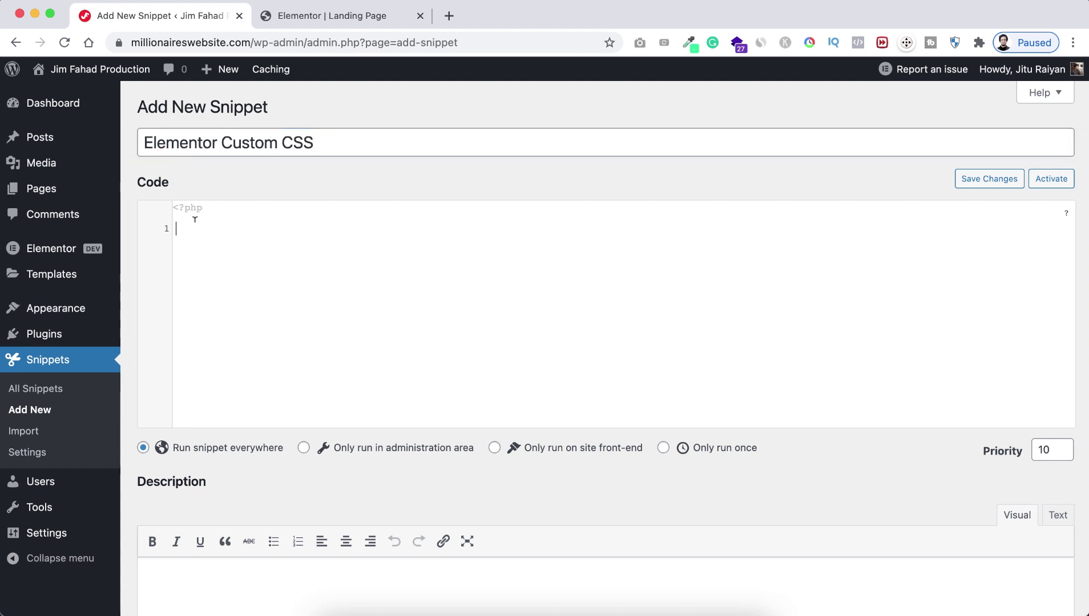
{"action": "key", "text": "super+v"}
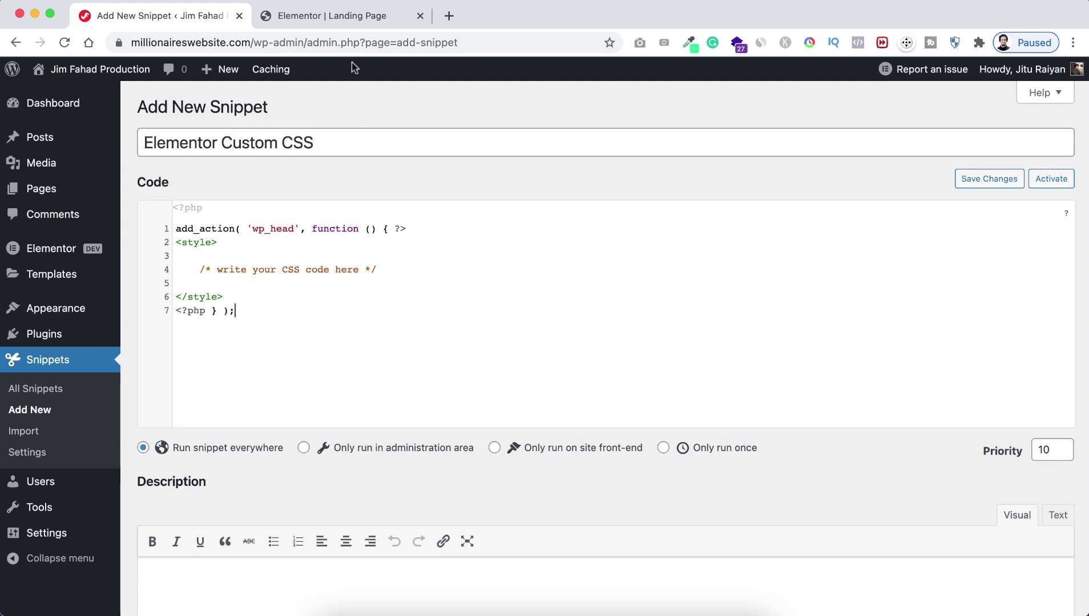
{"action": "left_click", "coordinate": [362, 17]}
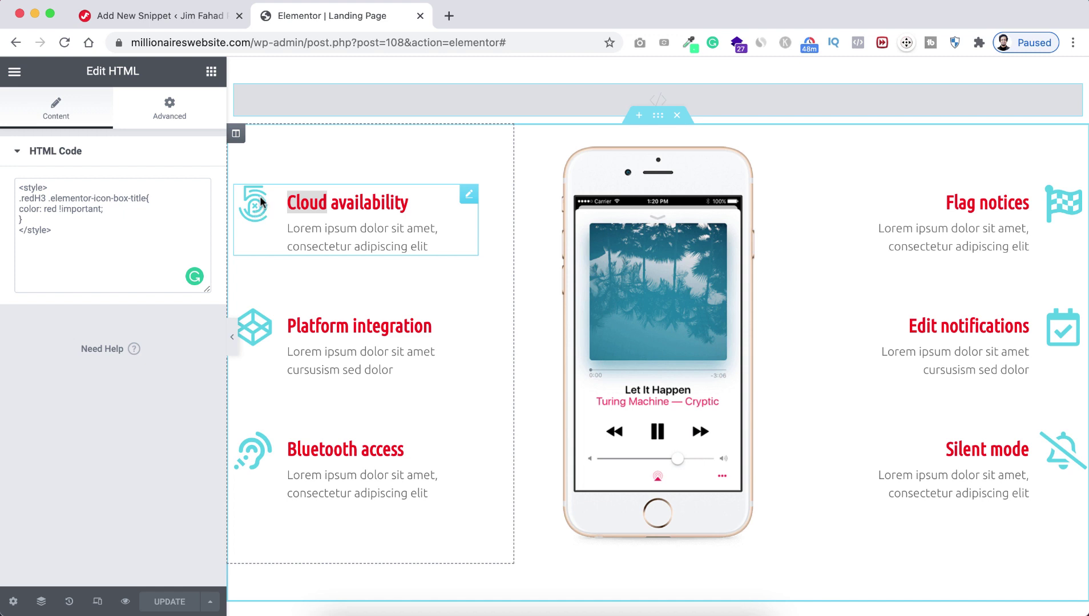
Inspect the Cloud availability icon and copy its span classes 'elementor-icon elementor-animation-'.
{"action": "left_click", "coordinate": [233, 340]}
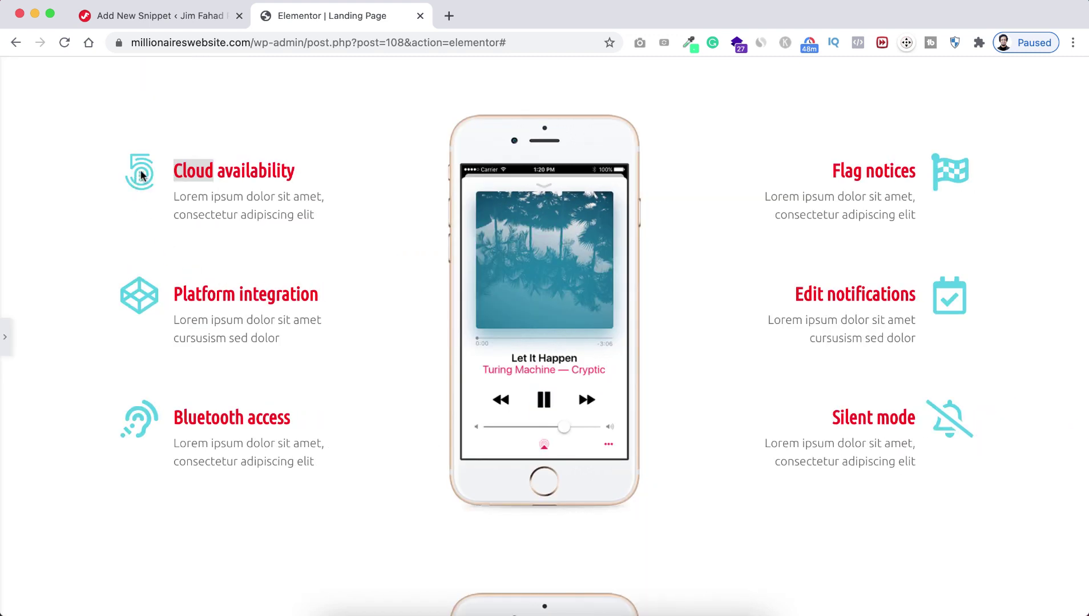
{"action": "right_click", "coordinate": [141, 174]}
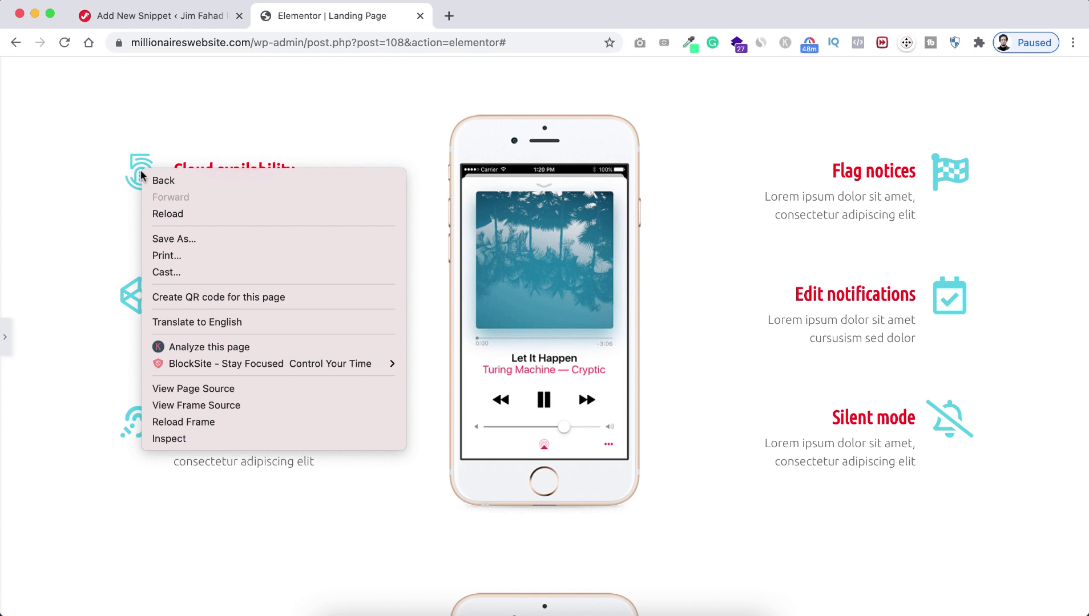
{"action": "left_click", "coordinate": [183, 439]}
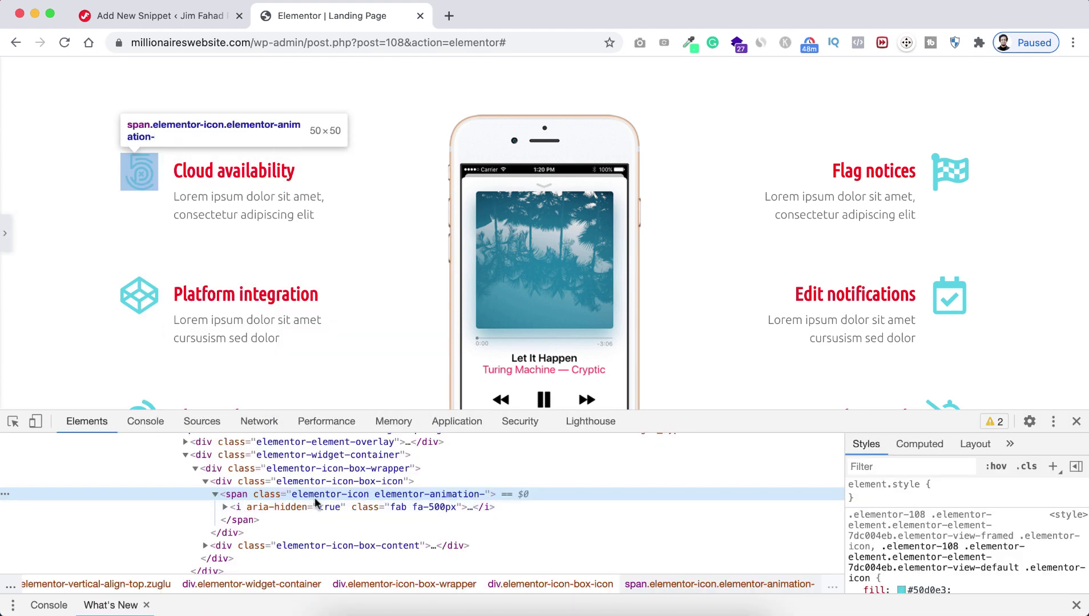
{"action": "double_click", "coordinate": [342, 495]}
{"action": "key", "text": "super+c"}
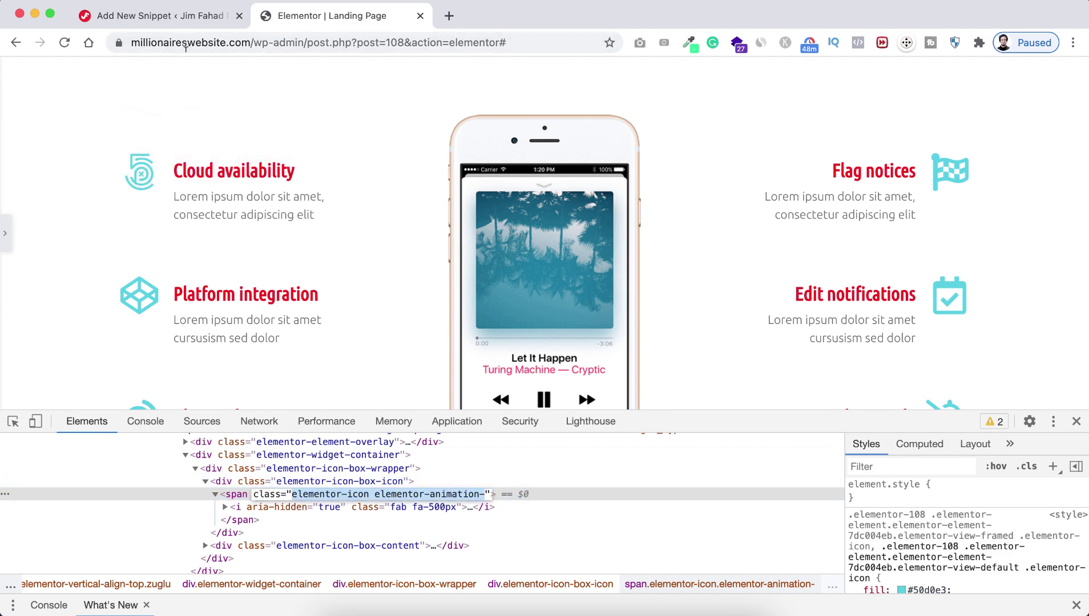
{"action": "left_click", "coordinate": [153, 21]}
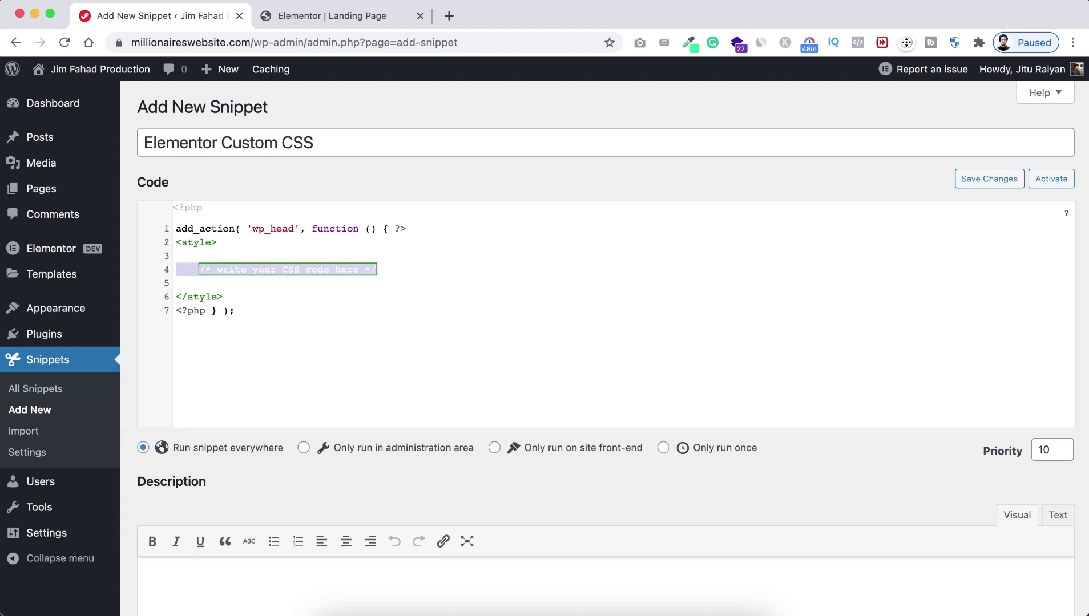
Write the rule .elementor-icon.elementor-animation- { color: red !important } and activate the snippet.
{"action": "type", "text": "."}
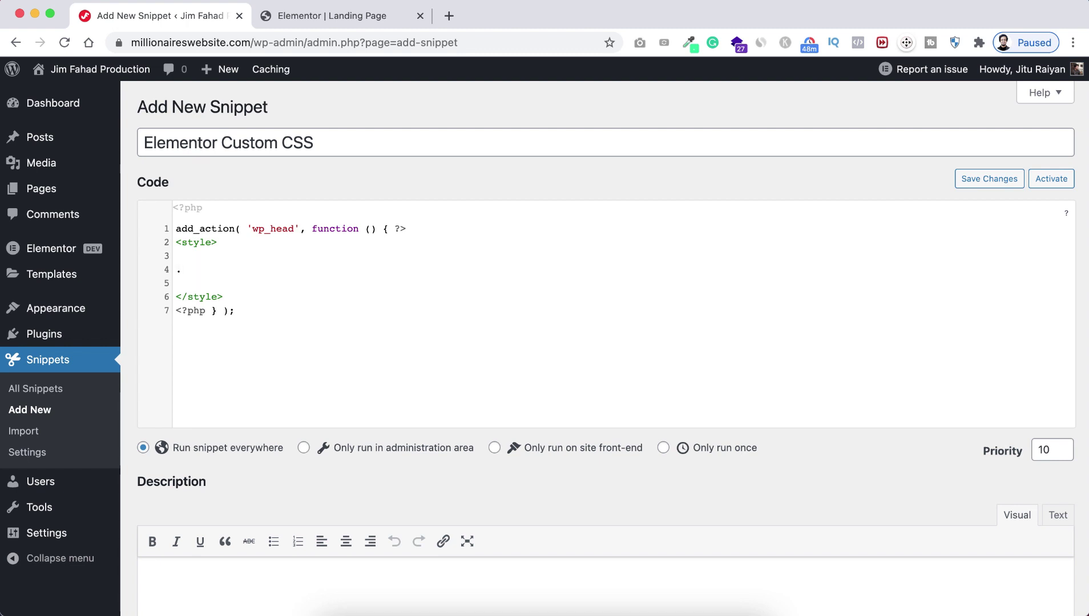
{"action": "key", "text": "super+v"}
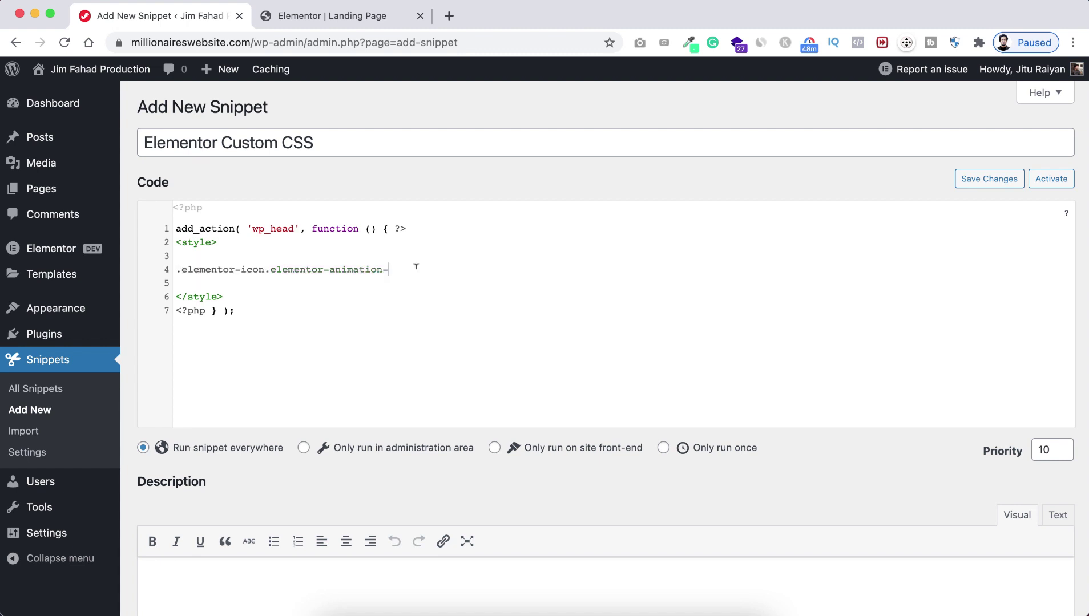
{"action": "type", "text": "{"}
{"action": "key", "text": "Return"}
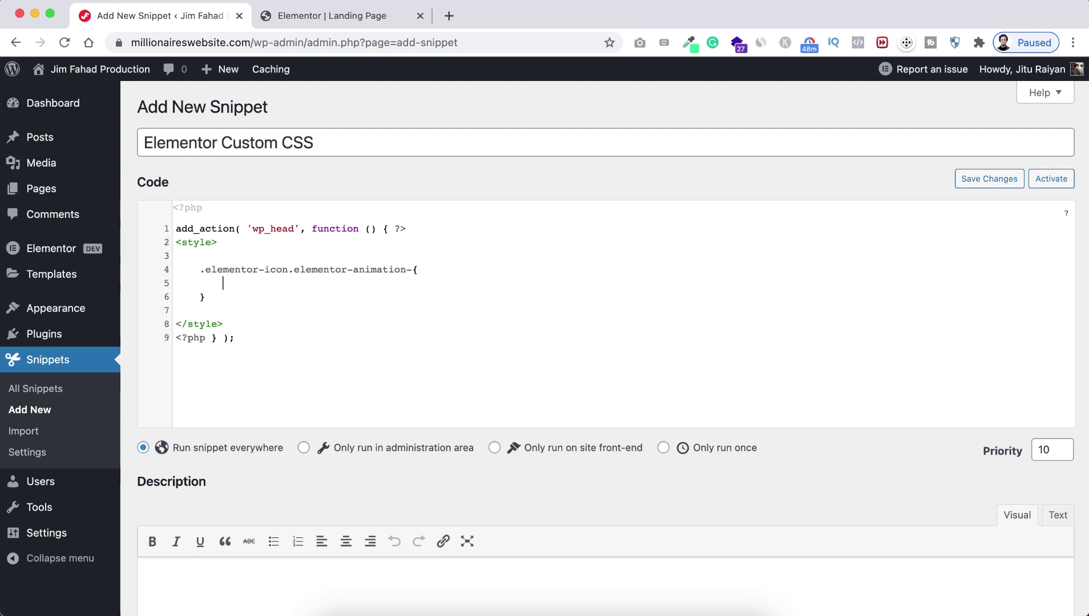
{"action": "type", "text": "color: red !important!"}
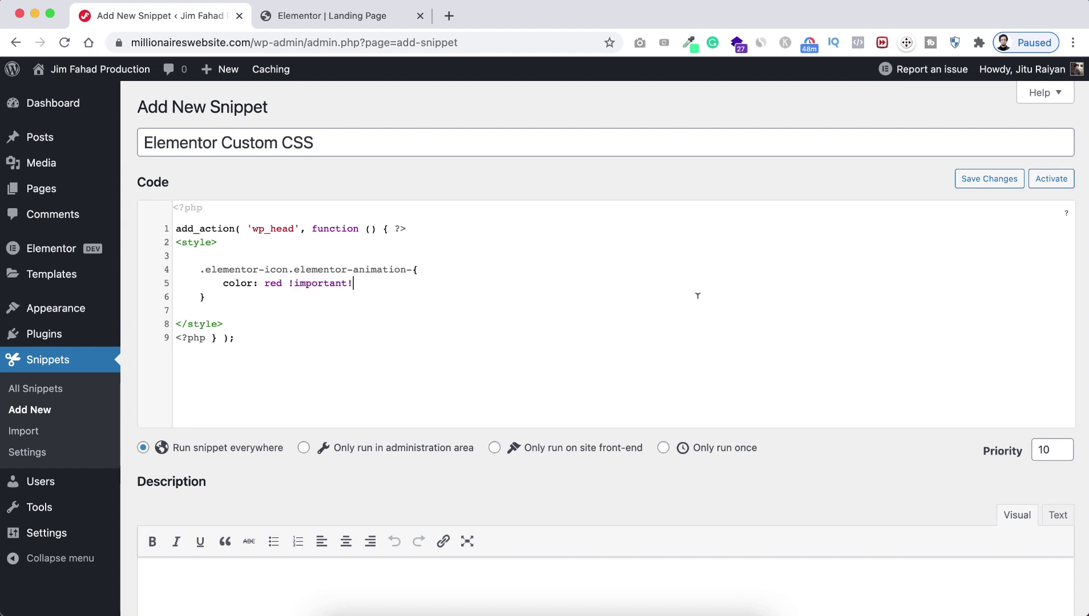
{"action": "left_click", "coordinate": [1061, 179]}
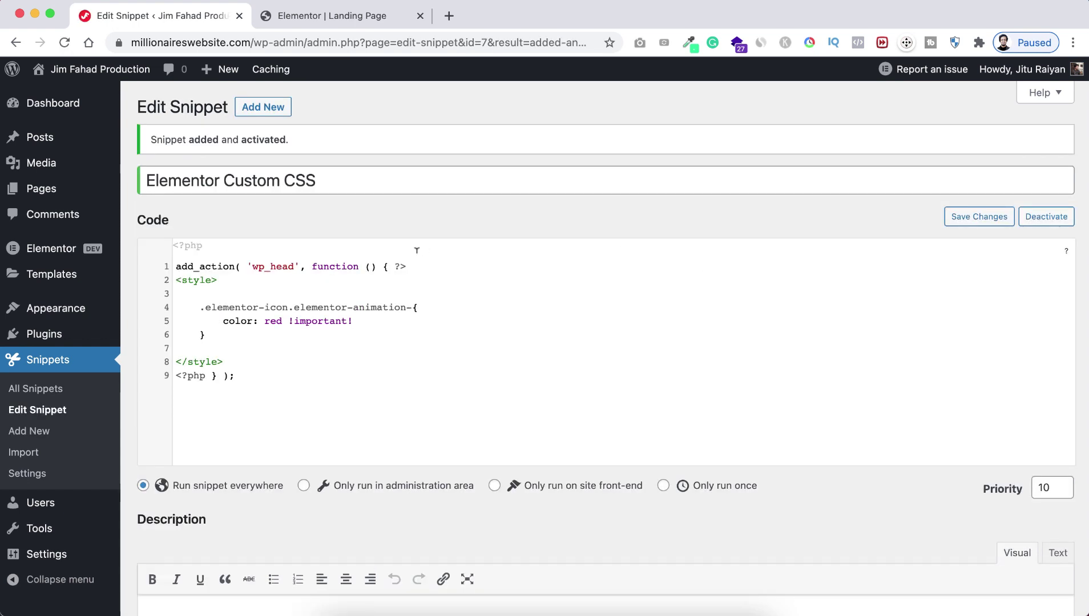
Reload the landing page with DevTools closed and scroll through to check the red feature icons.
{"action": "left_click", "coordinate": [353, 15]}
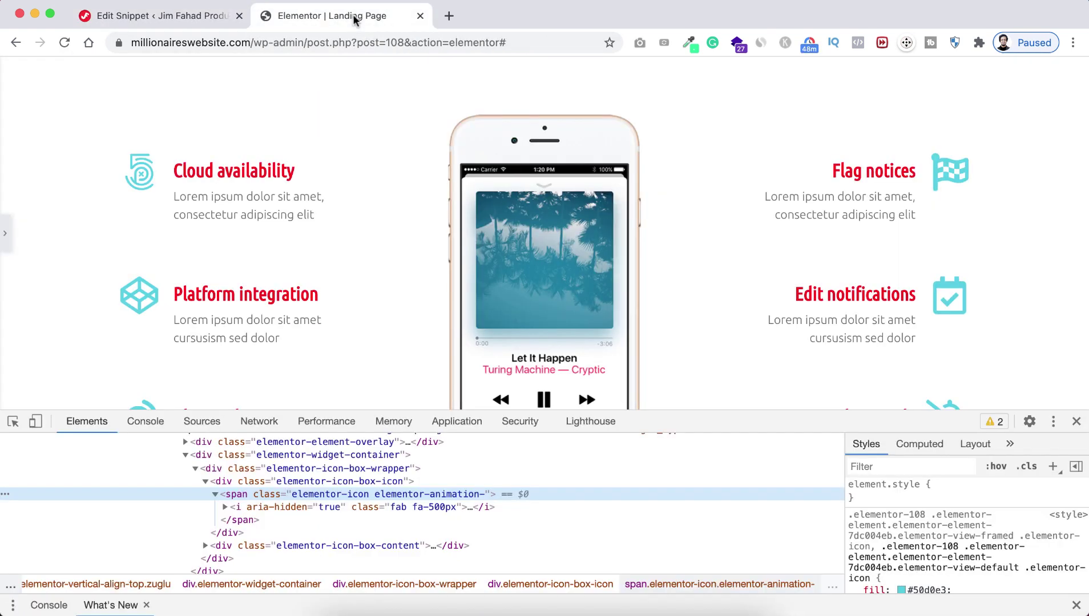
{"action": "left_click", "coordinate": [66, 43]}
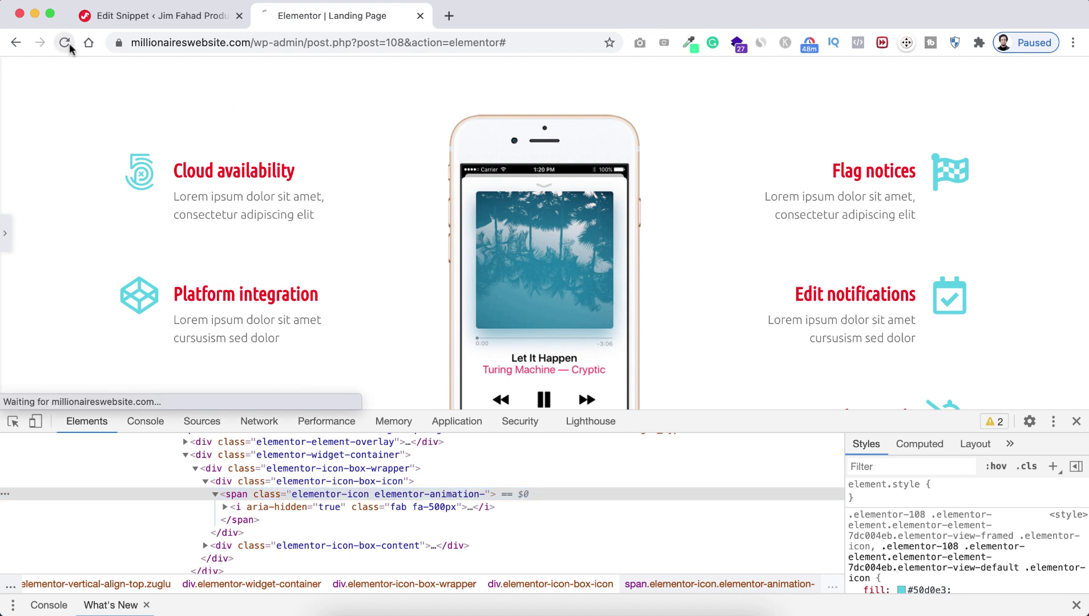
{"action": "key", "text": "super+alt+i"}
{"action": "scroll", "coordinate": [155, 482], "scroll_direction": "up", "scroll_amount": 2}
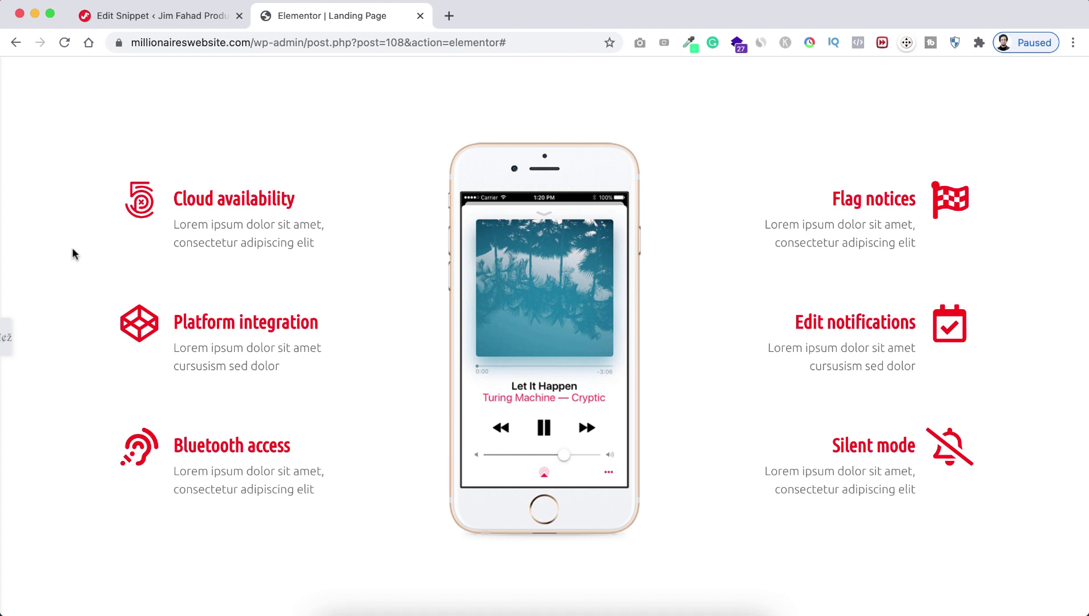
{"action": "scroll", "coordinate": [73, 252], "scroll_direction": "down", "scroll_amount": 6}
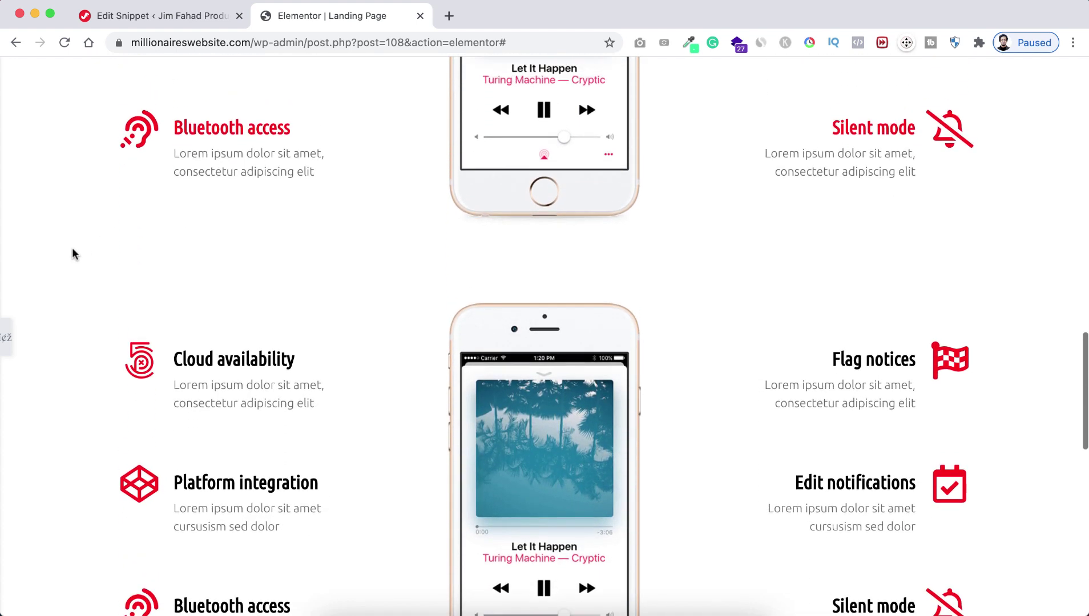
{"action": "scroll", "coordinate": [73, 253], "scroll_direction": "down", "scroll_amount": 1}
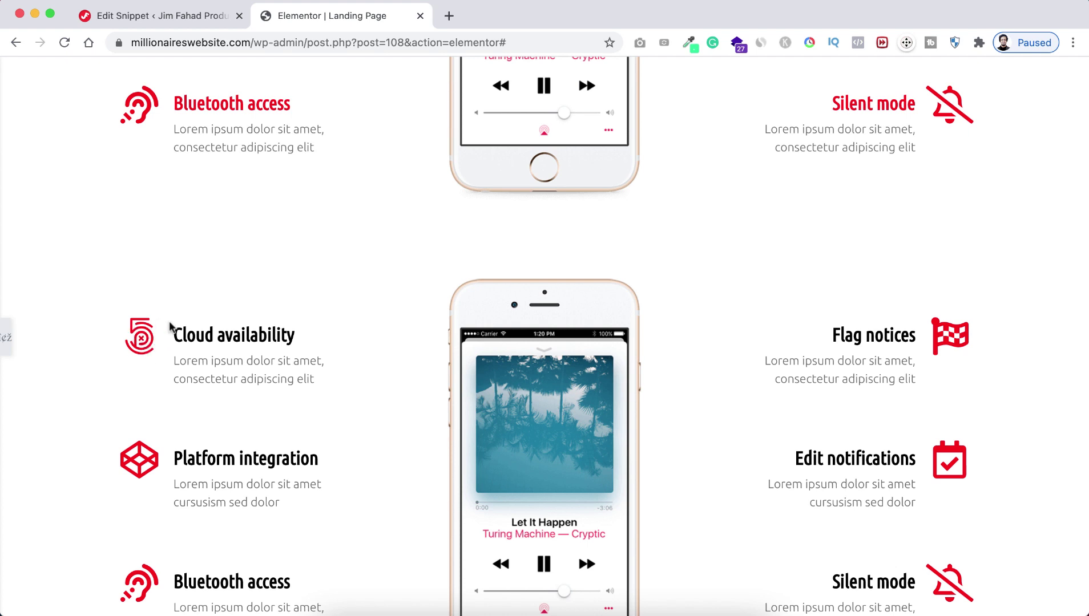
{"action": "left_click", "coordinate": [182, 20]}
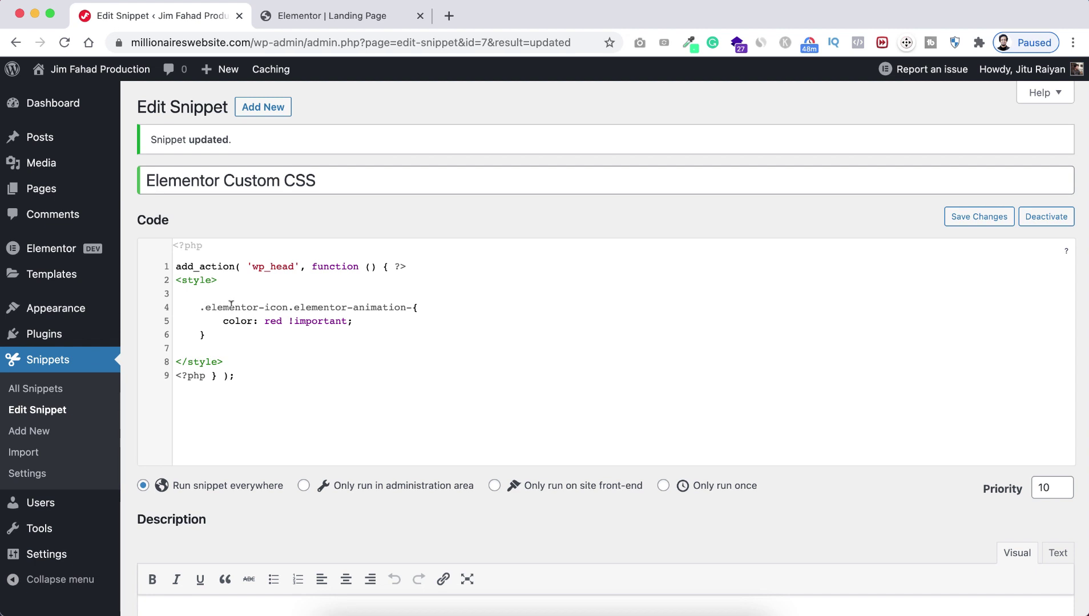
{"action": "left_click", "coordinate": [326, 19]}
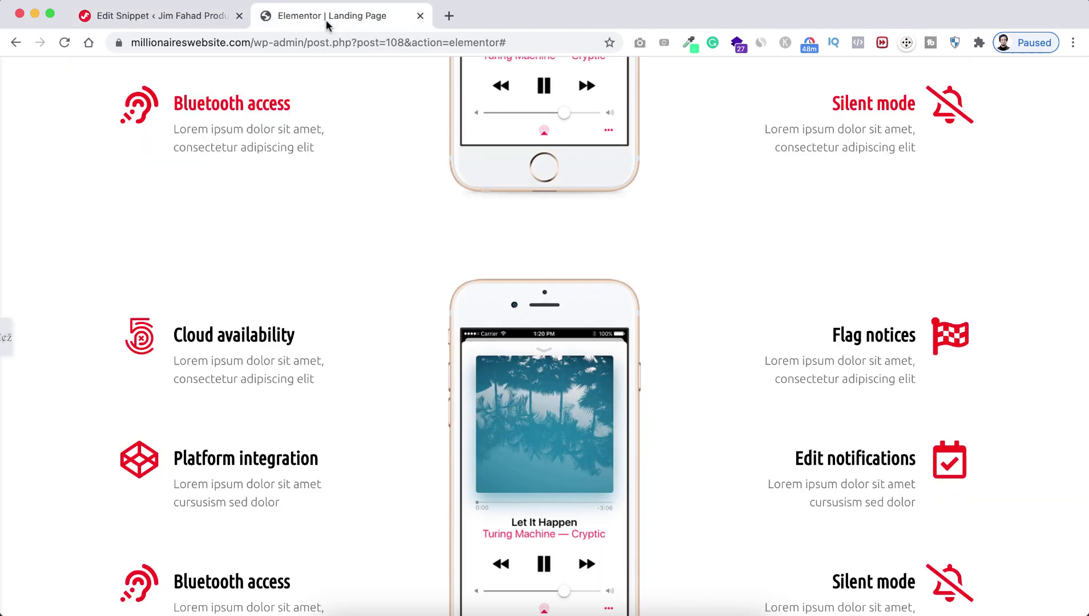
{"action": "scroll", "coordinate": [284, 270], "scroll_direction": "down", "scroll_amount": 4}
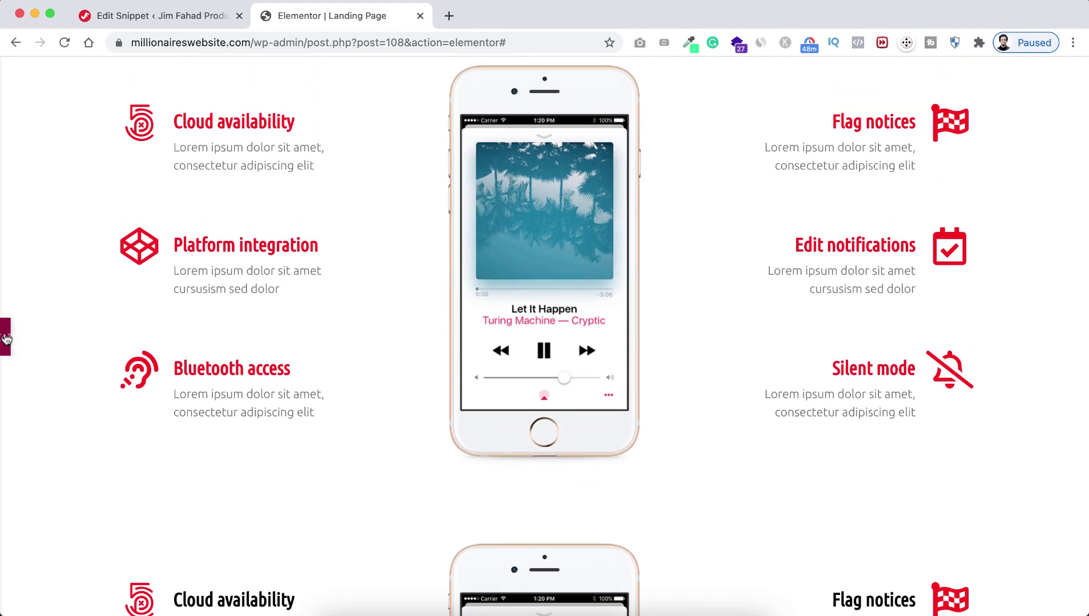
Copy the icon-box section's CSS class 'redH3' from its Advanced settings.
{"action": "left_click", "coordinate": [6, 338]}
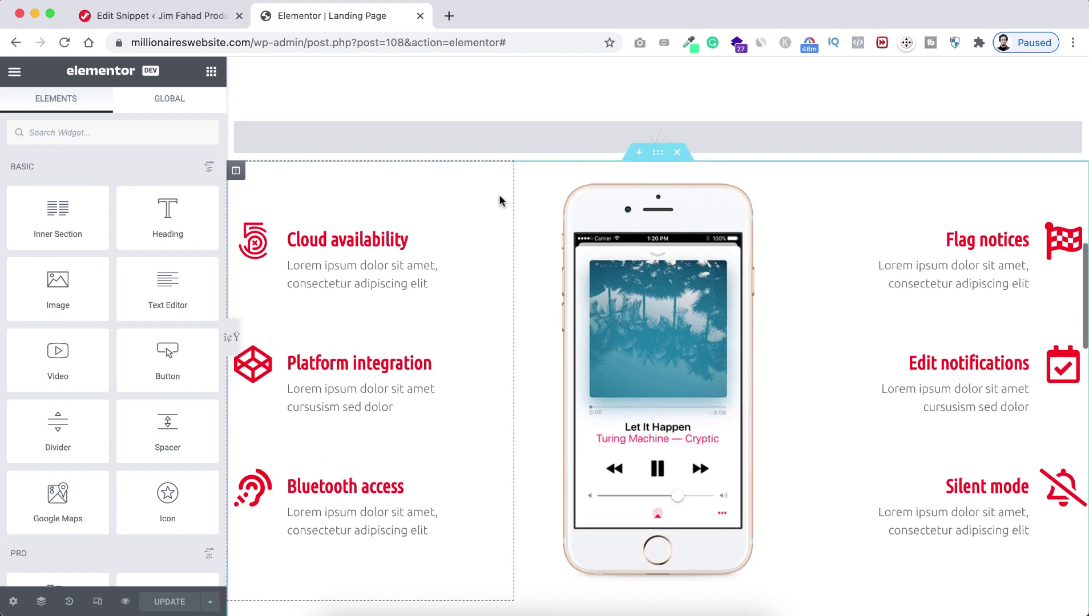
{"action": "left_click", "coordinate": [657, 153]}
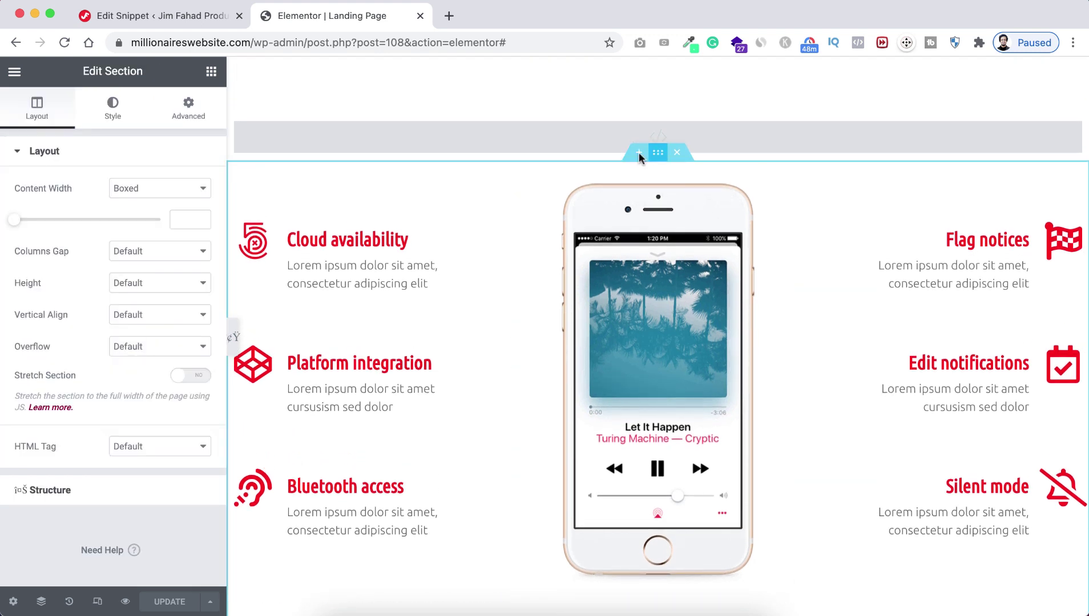
{"action": "left_click", "coordinate": [189, 111]}
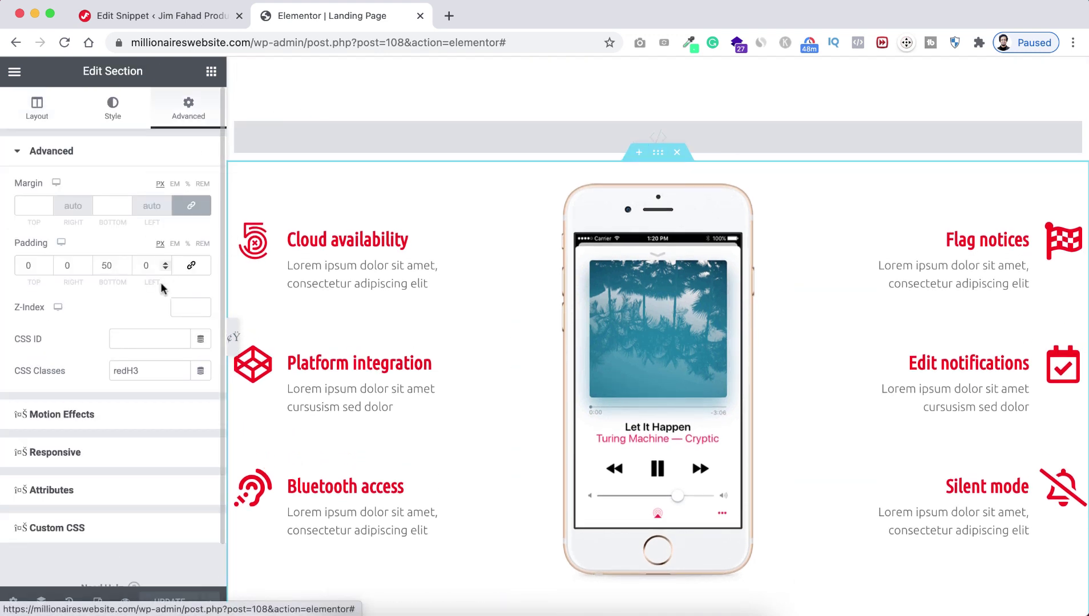
{"action": "left_click", "coordinate": [151, 365]}
{"action": "double_click", "coordinate": [151, 365]}
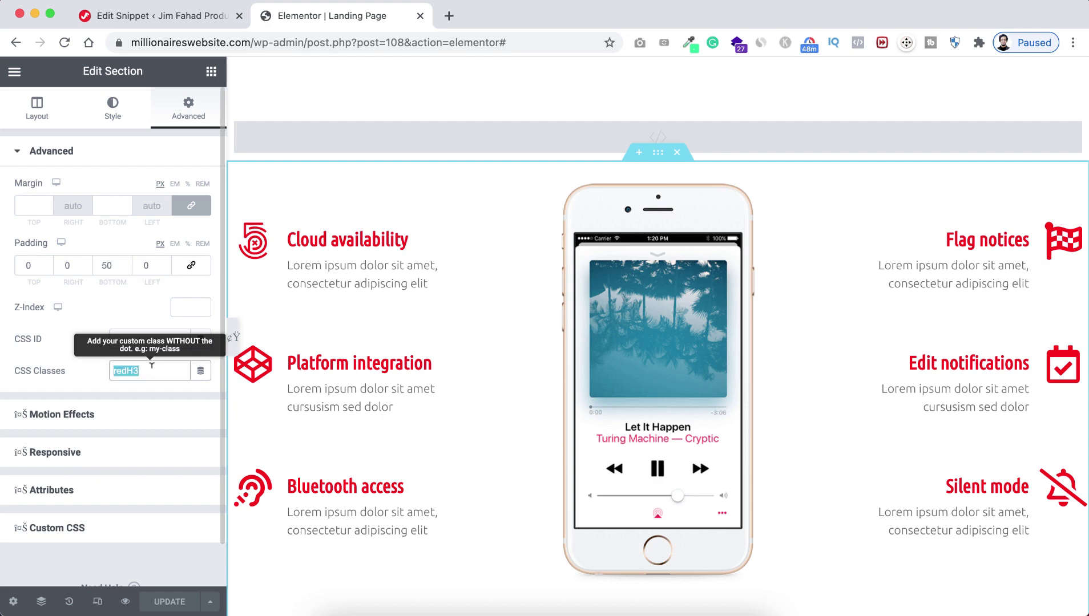
{"action": "left_click", "coordinate": [152, 16]}
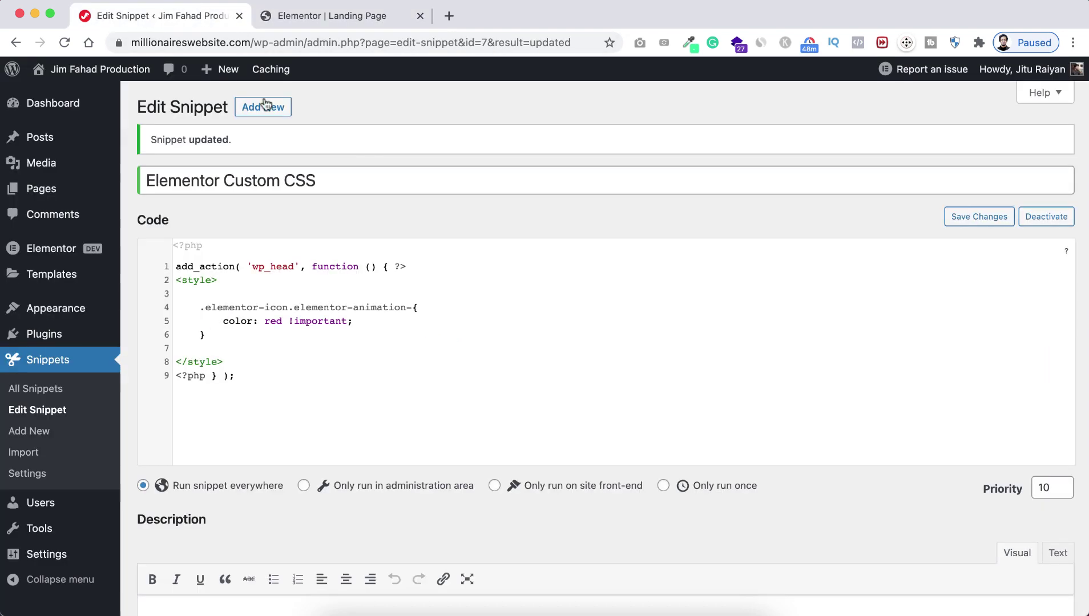
Scope the rule to .redH3 .elementor-icon.elementor-animation- and save the snippet.
{"action": "left_click", "coordinate": [201, 307]}
{"action": "type", "text": ".redH3"}
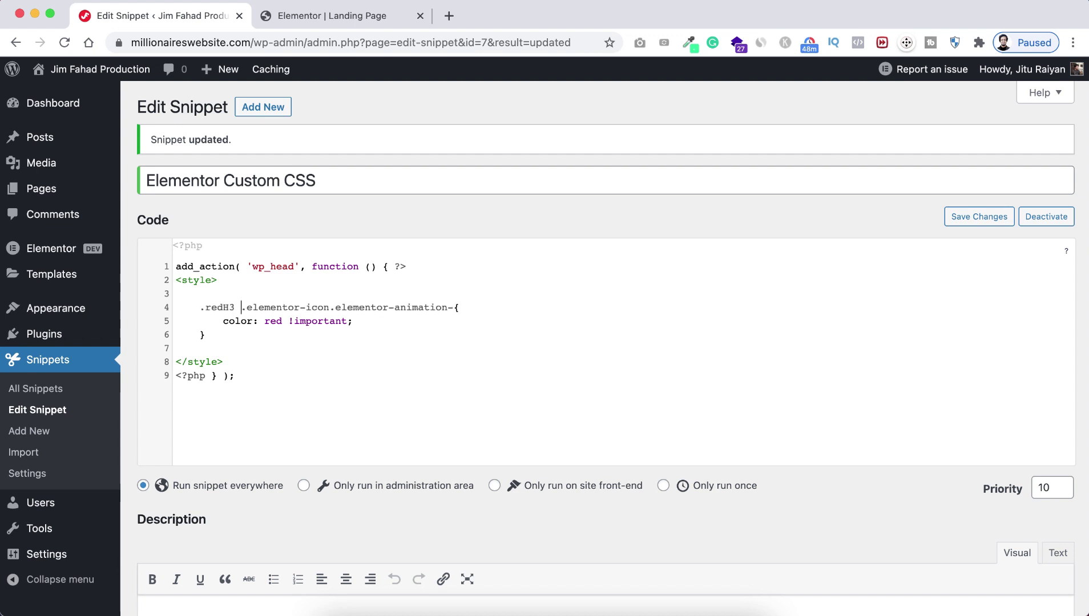
{"action": "left_click", "coordinate": [962, 224]}
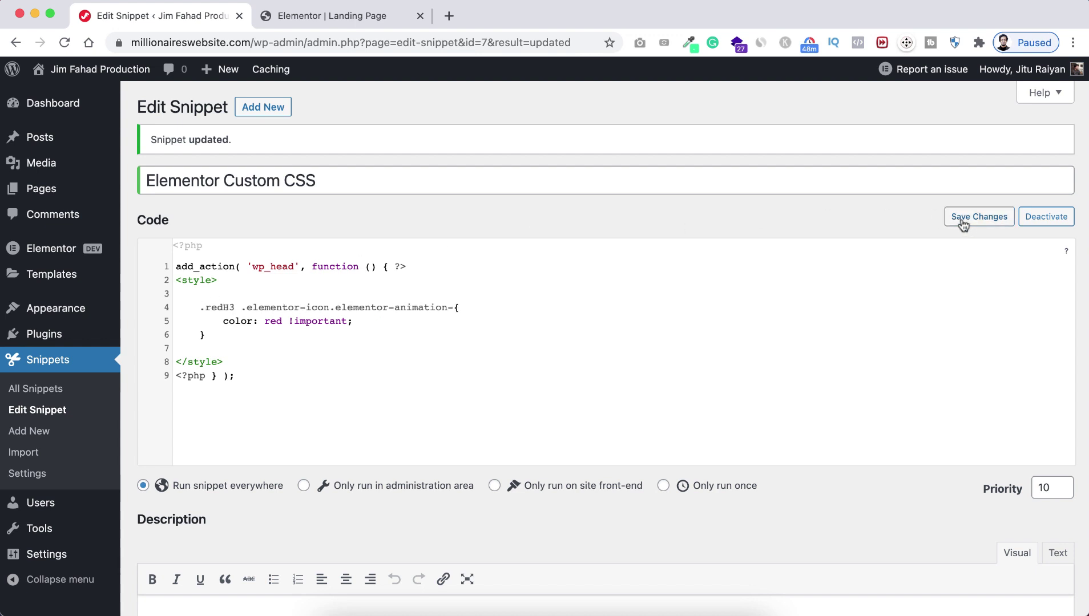
Reload the landing page and scroll to confirm the redH3 section's icons are red.
{"action": "left_click", "coordinate": [350, 20]}
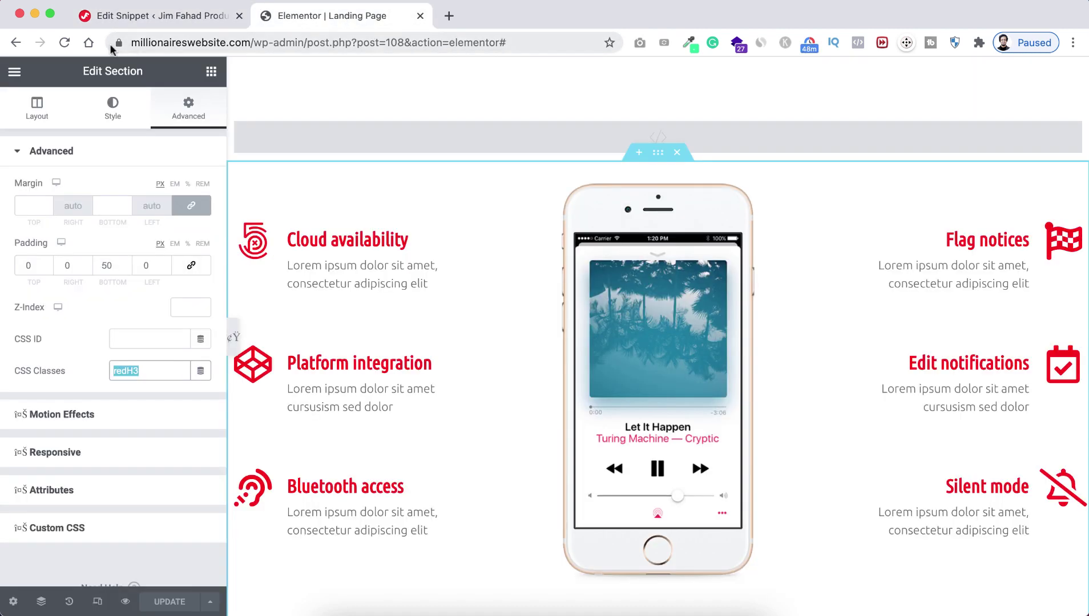
{"action": "left_click", "coordinate": [69, 44]}
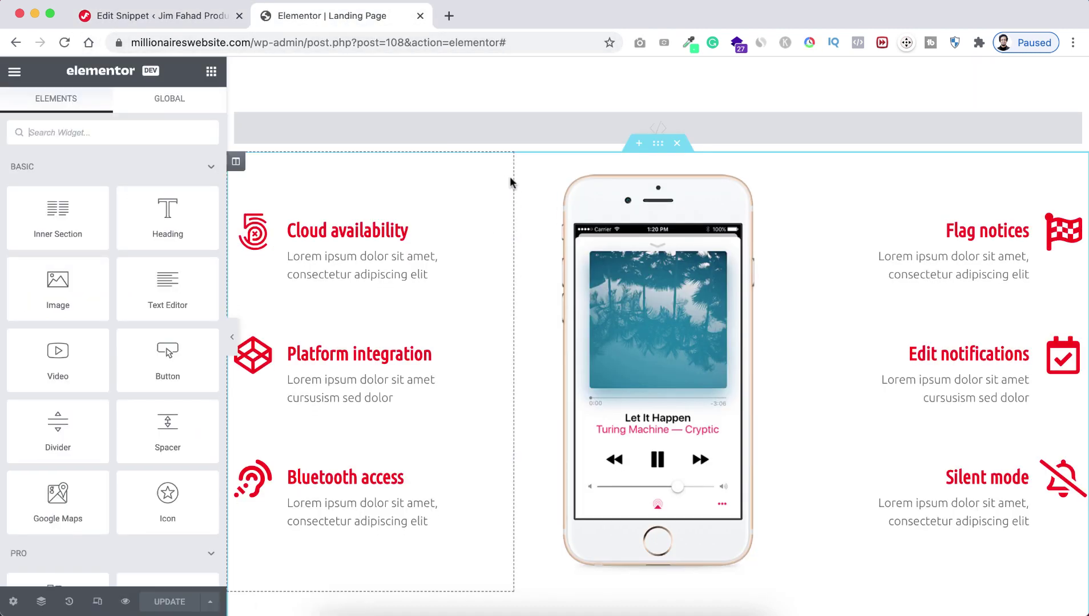
{"action": "scroll", "coordinate": [487, 319], "scroll_direction": "down", "scroll_amount": 5}
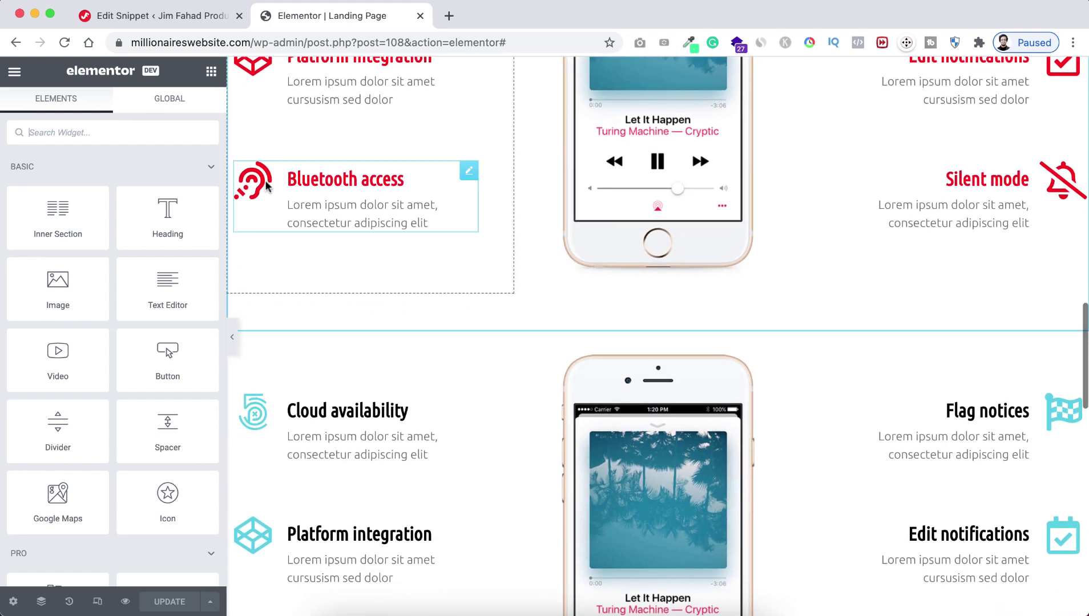
{"action": "scroll", "coordinate": [257, 188], "scroll_direction": "up", "scroll_amount": 5}
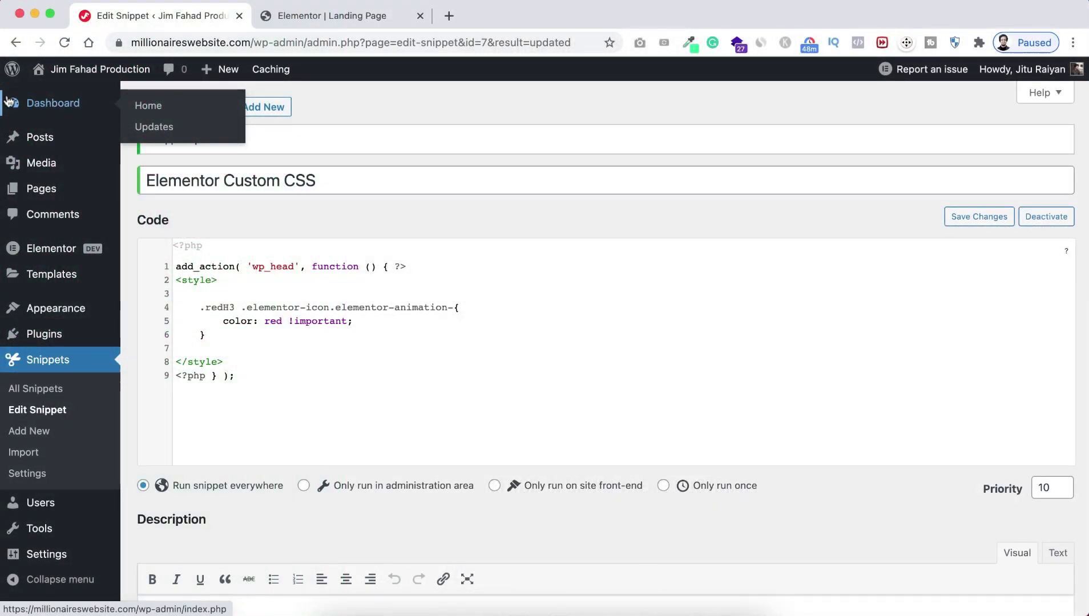
Open the Customizer's Additional CSS editor via Appearance > Customize.
{"action": "left_click", "coordinate": [44, 105]}
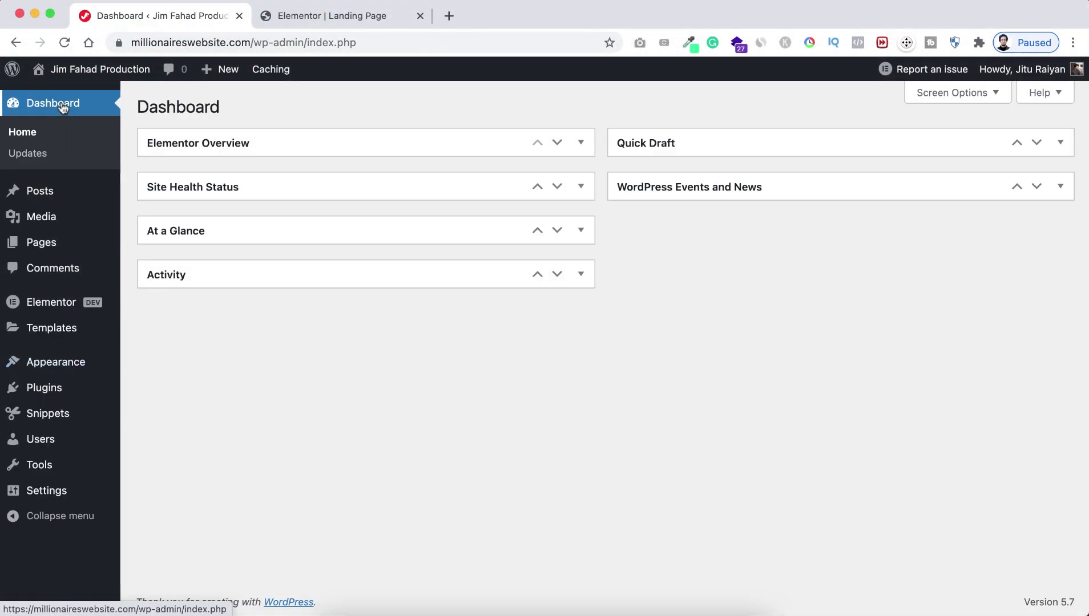
{"action": "mouse_move", "coordinate": [62, 365]}
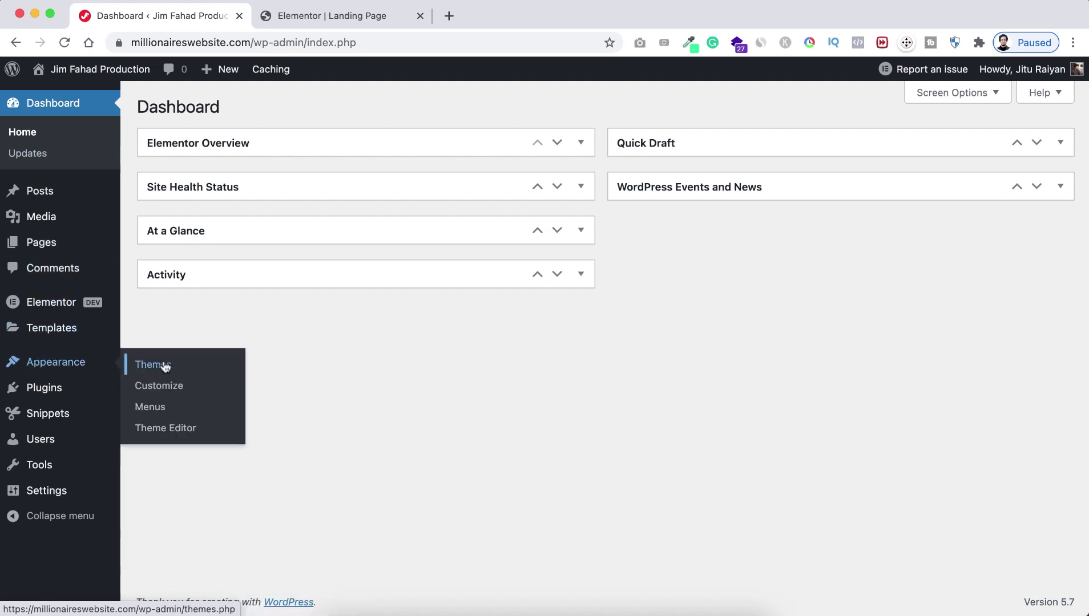
{"action": "left_click", "coordinate": [167, 391]}
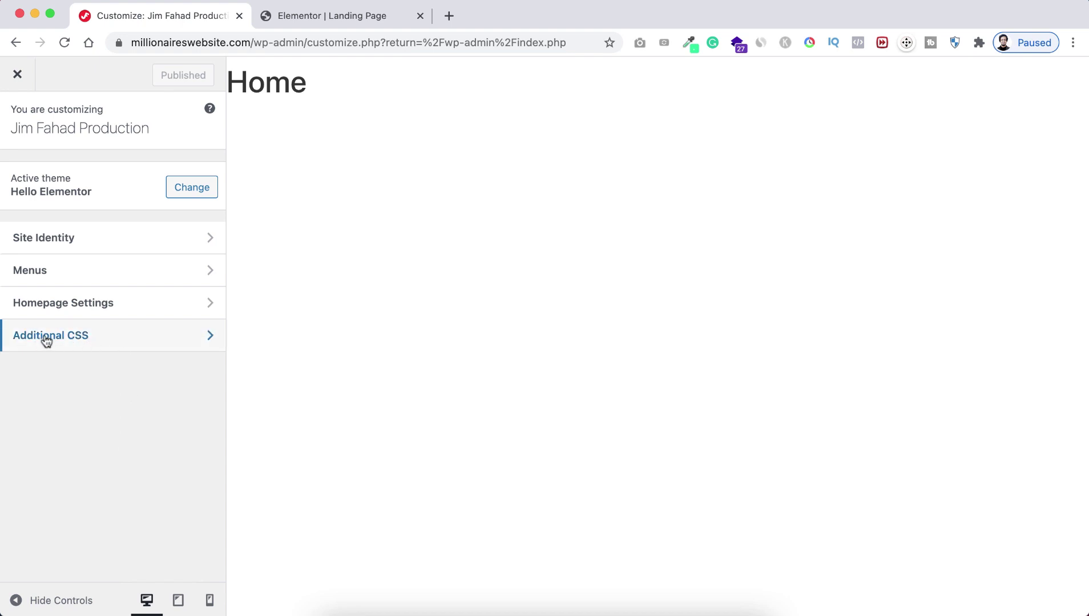
{"action": "left_click", "coordinate": [95, 343]}
{"action": "scroll", "coordinate": [94, 483], "scroll_direction": "down", "scroll_amount": 3}
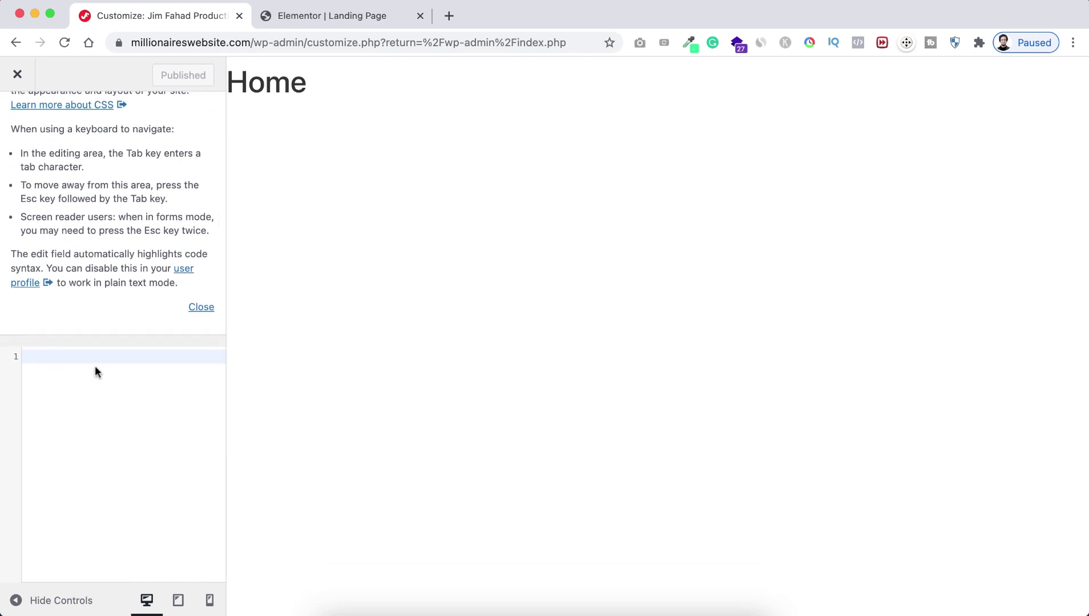
{"action": "left_click", "coordinate": [345, 17]}
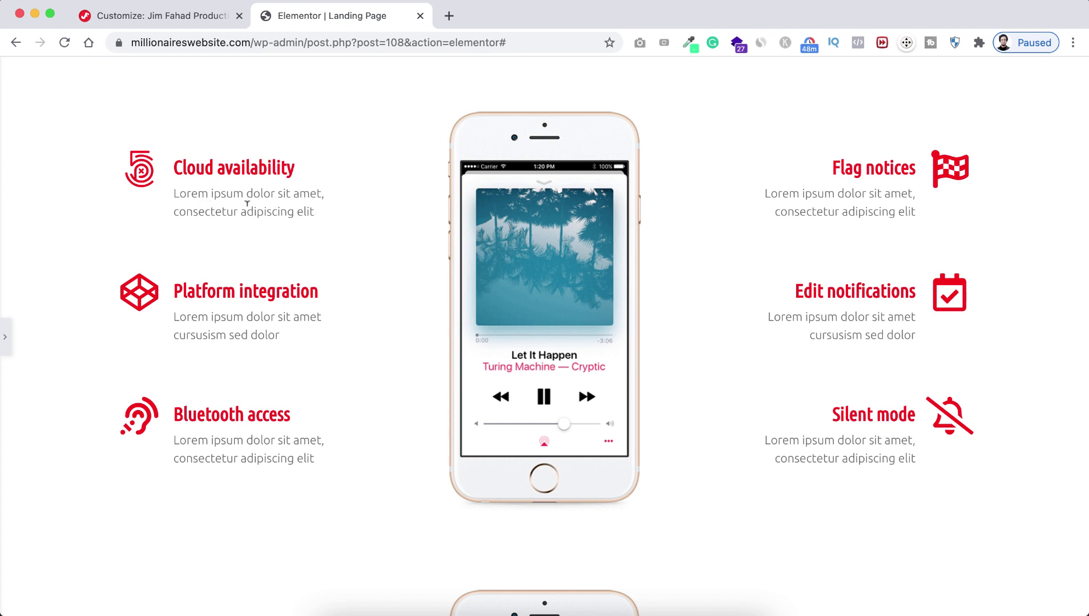
Inspect the Cloud availability description and copy its class 'elementor-icon-box-description'.
{"action": "right_click", "coordinate": [219, 212]}
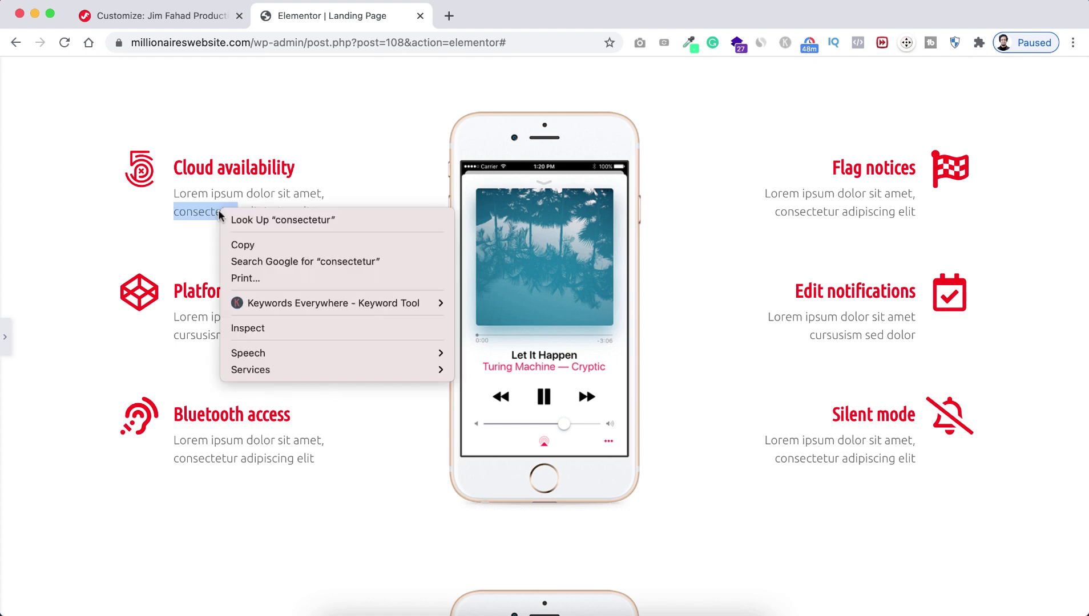
{"action": "left_click", "coordinate": [251, 327]}
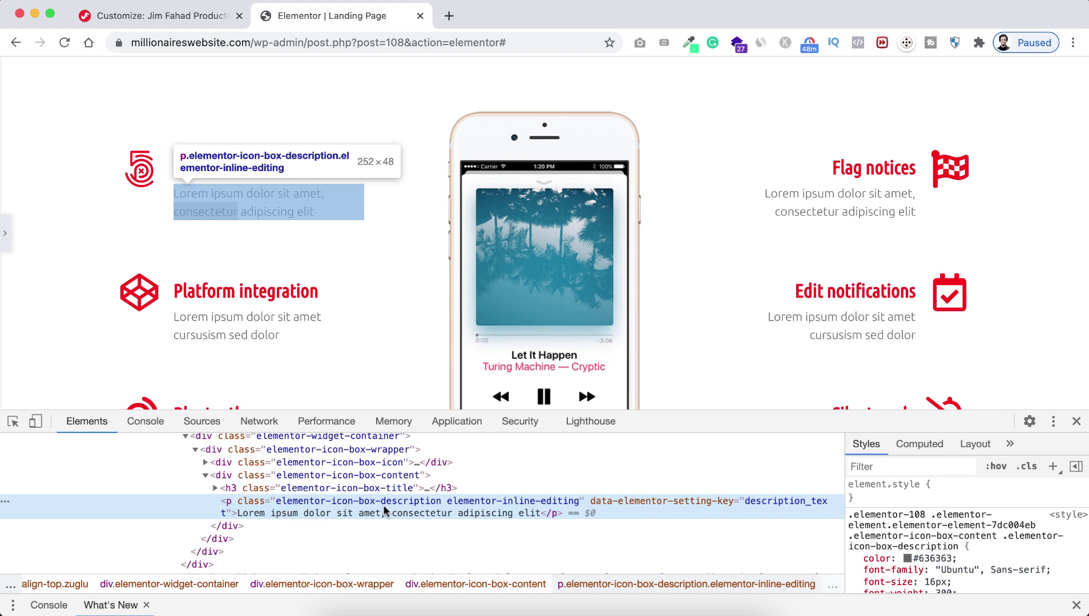
{"action": "double_click", "coordinate": [345, 502]}
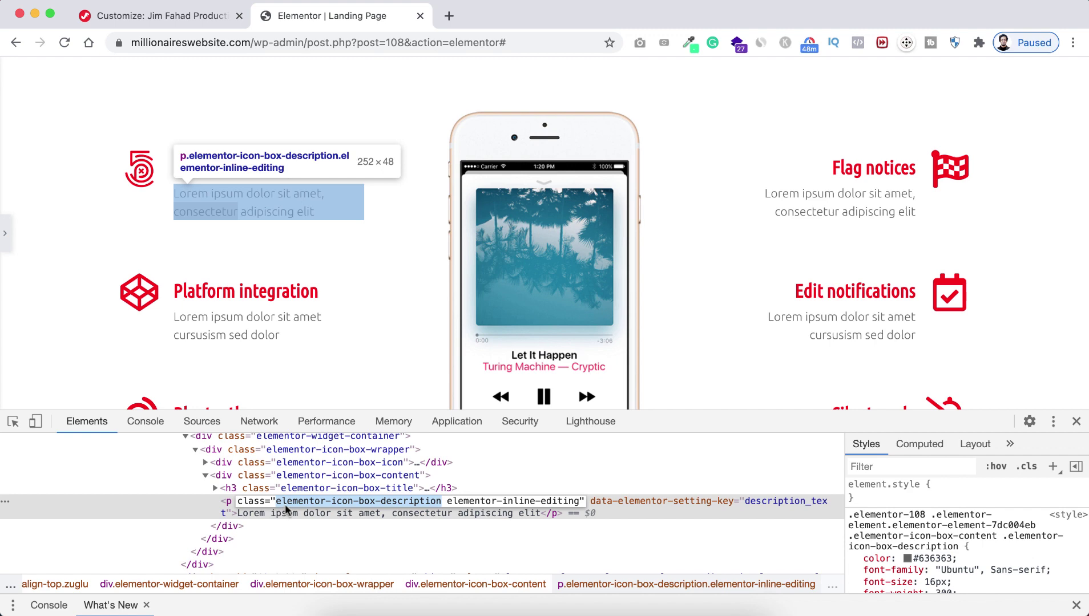
{"action": "left_click", "coordinate": [154, 14]}
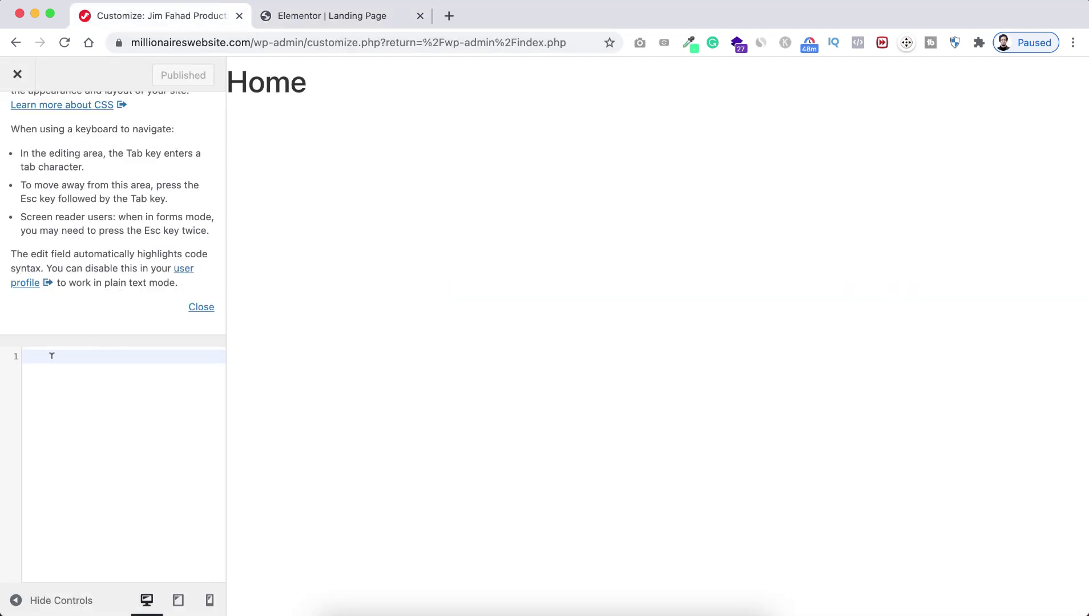
Add .redH3 .elementor-icon-box-description { color: red !important; } to Additional CSS and publish.
{"action": "type", "text": "."}
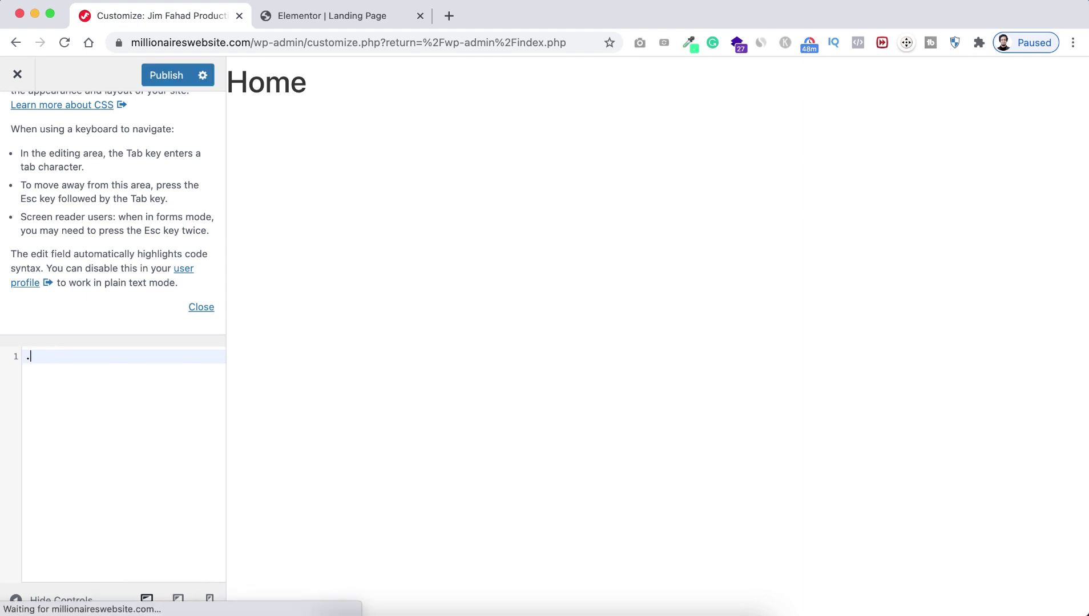
{"action": "type", "text": "red"}
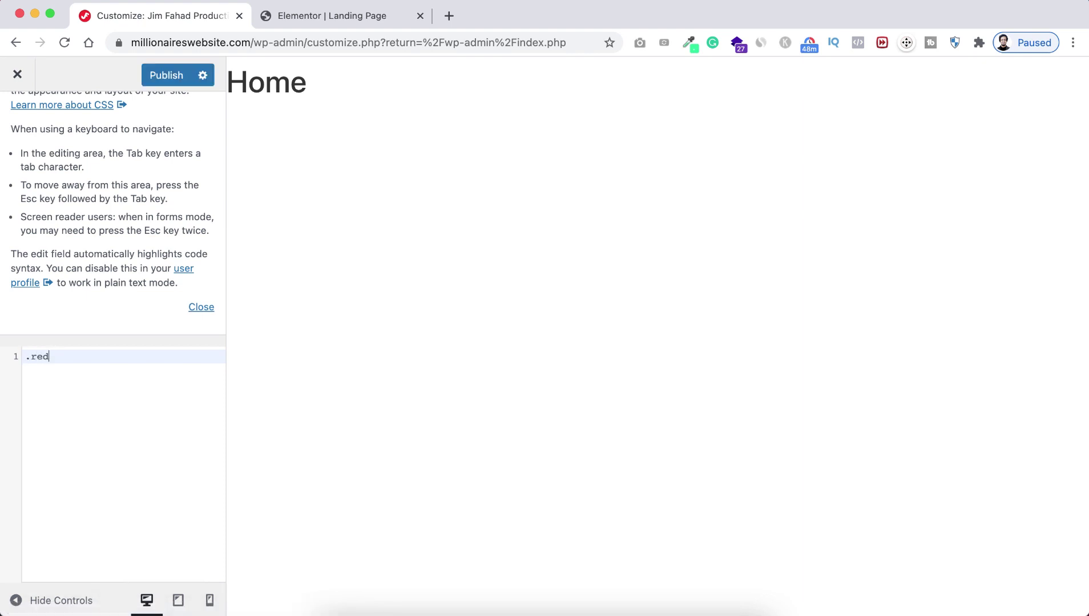
{"action": "type", "text": "H3 ."}
{"action": "type", "text": ".elementor-icon-box-description"}
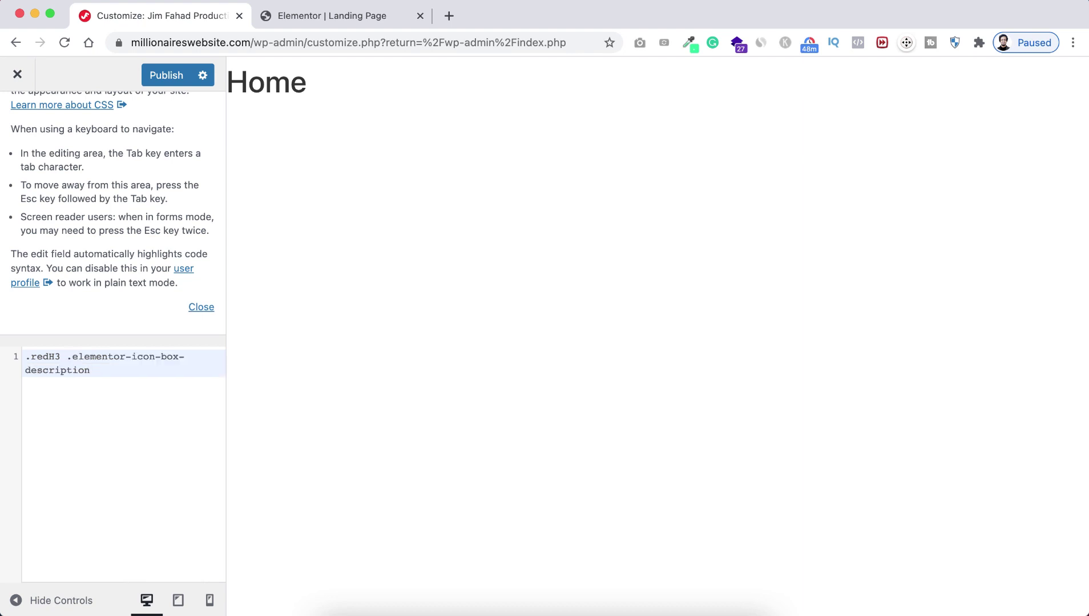
{"action": "type", "text": "{"}
{"action": "key", "text": "Return"}
{"action": "type", "text": "colo"}
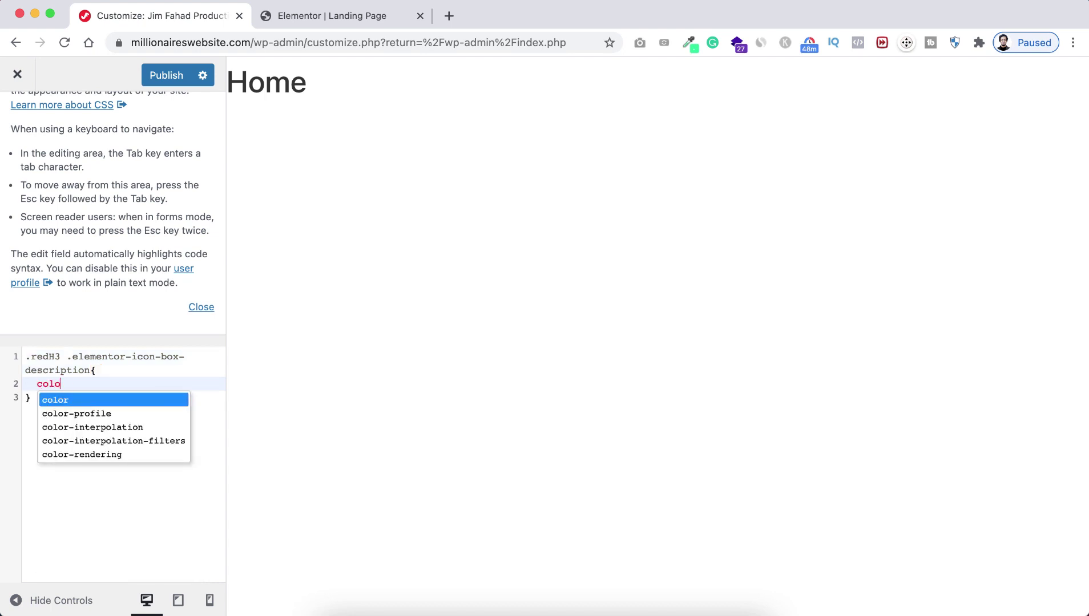
{"action": "type", "text": "r: red "}
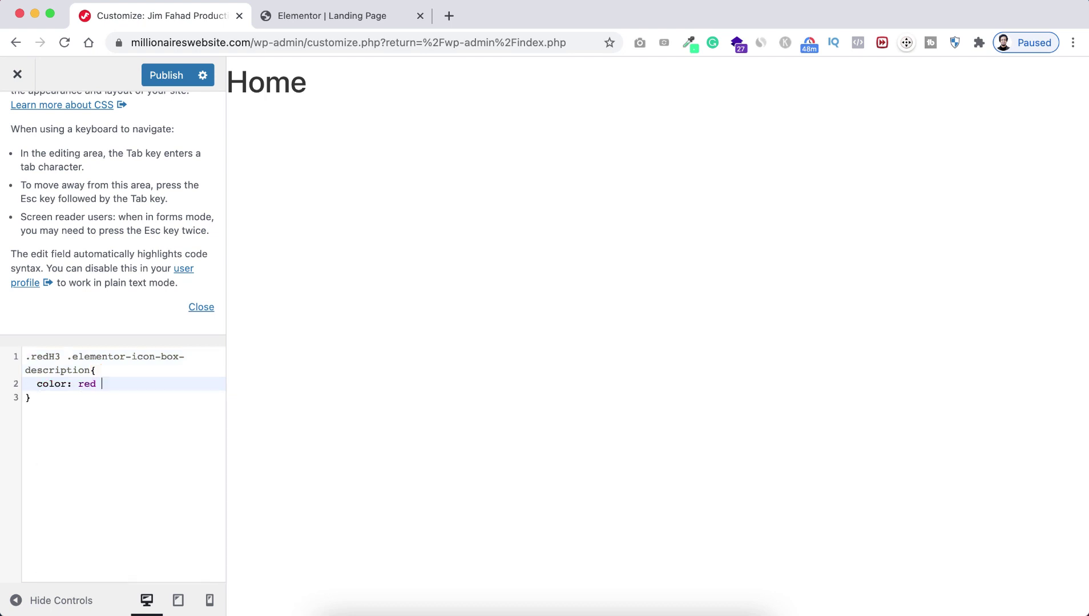
{"action": "type", "text": "!important;"}
{"action": "left_click", "coordinate": [163, 80]}
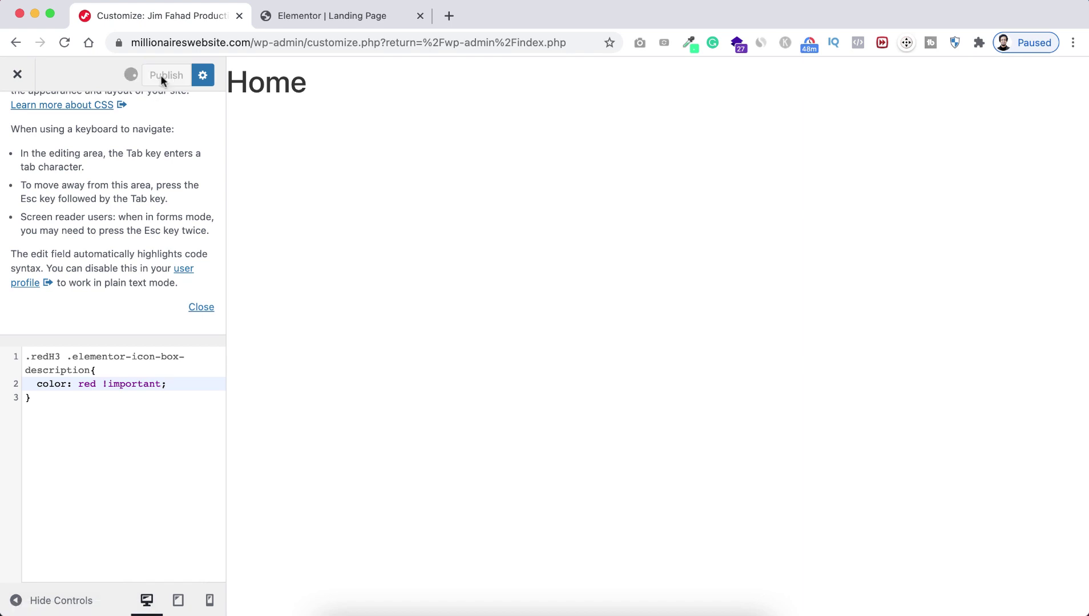
Reload the landing page with DevTools closed and scroll to verify the red icon-box descriptions.
{"action": "left_click", "coordinate": [323, 22]}
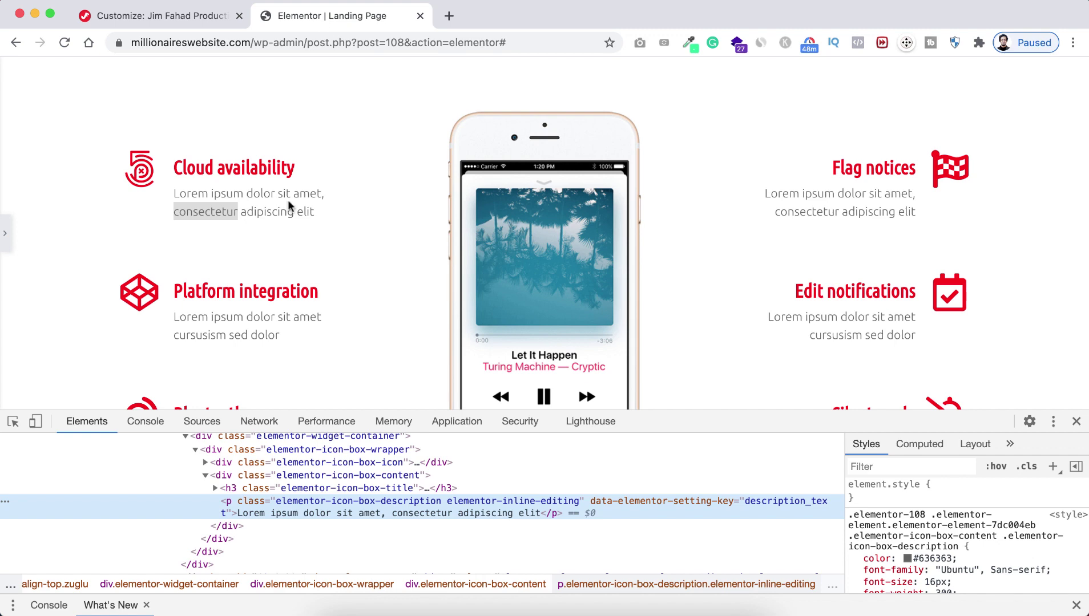
{"action": "left_click", "coordinate": [65, 42]}
{"action": "key", "text": "super+alt+i"}
{"action": "scroll", "coordinate": [297, 419], "scroll_direction": "down", "scroll_amount": 1}
{"action": "scroll", "coordinate": [296, 418], "scroll_direction": "down", "scroll_amount": 4}
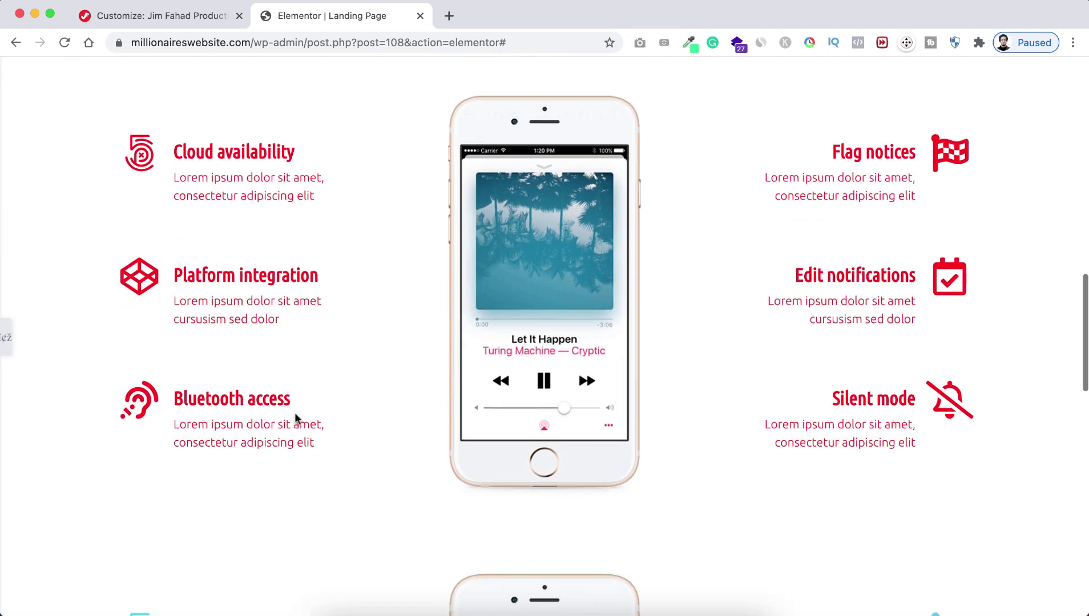
{"action": "scroll", "coordinate": [294, 419], "scroll_direction": "up", "scroll_amount": 4}
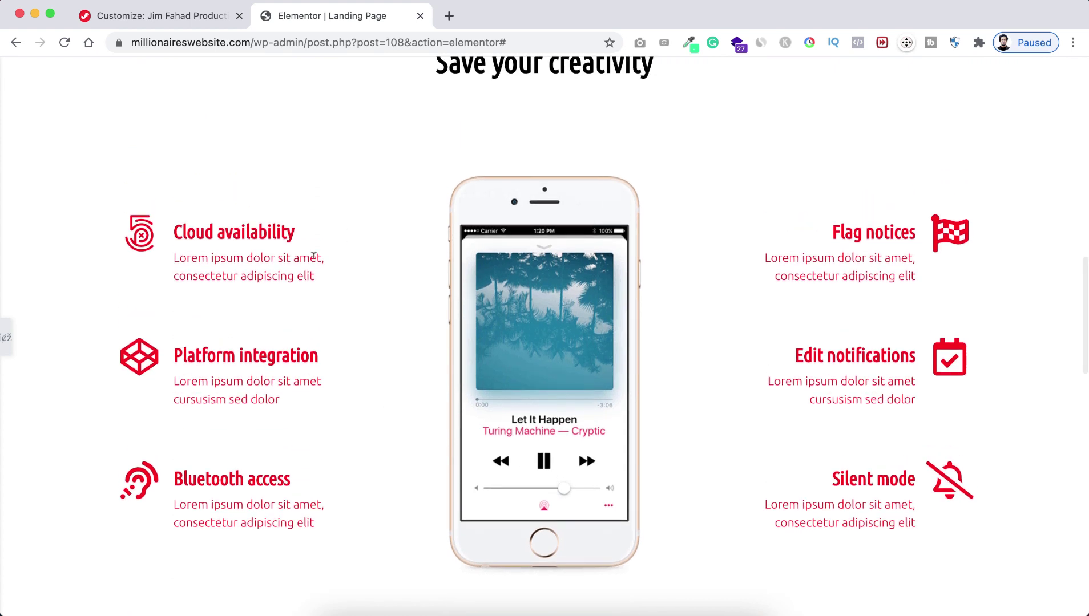
{"action": "scroll", "coordinate": [313, 254], "scroll_direction": "down", "scroll_amount": 1}
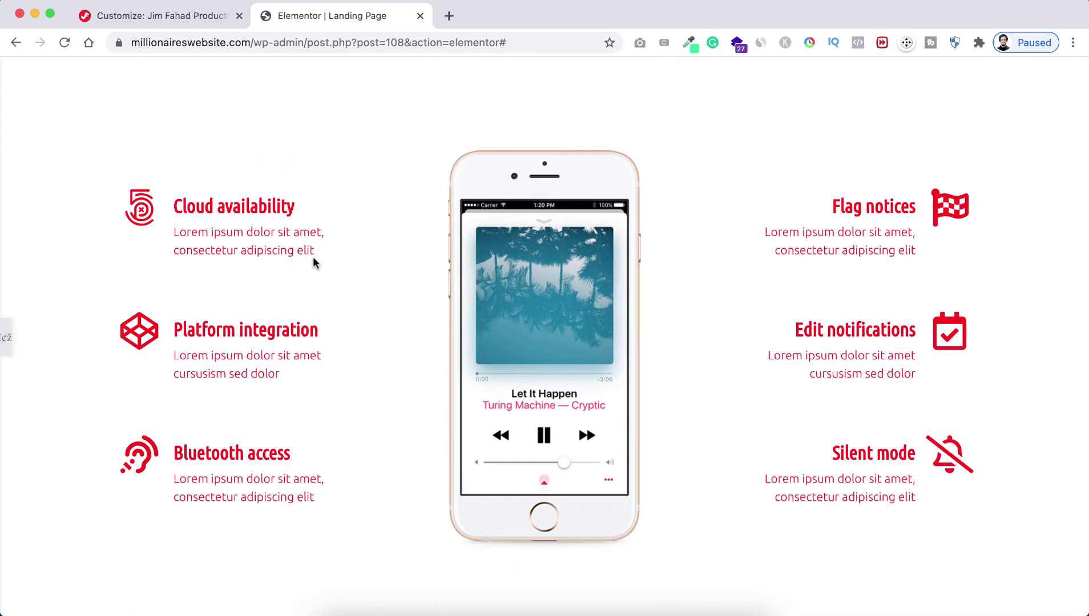